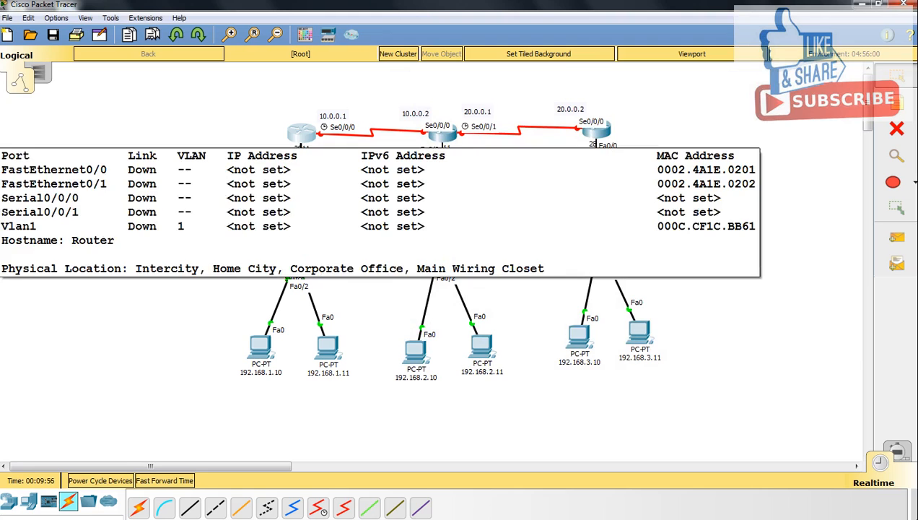
# Open the command line of middle router R2 and answer no to the initial configuration dialog
pyautogui.click(443, 132)
pyautogui.moveTo(437, 92); pyautogui.dragTo(679, 82)
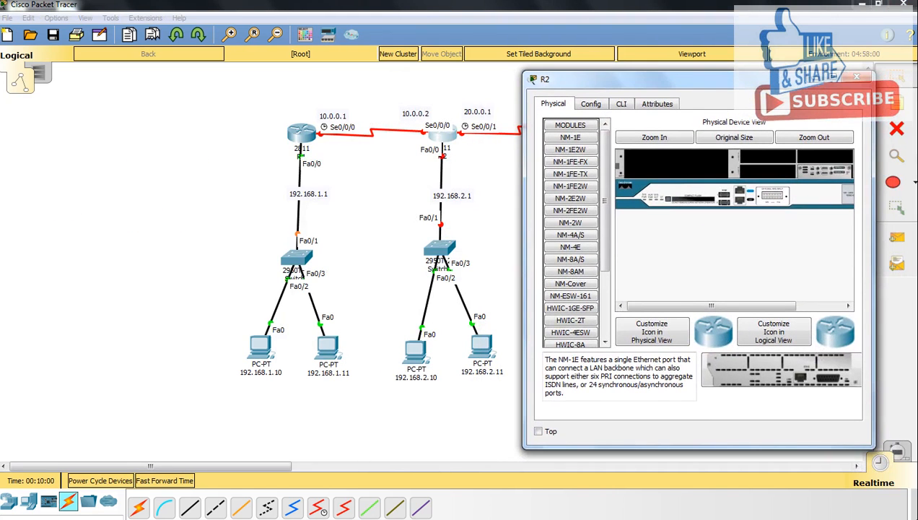
pyautogui.moveTo(568, 345)
pyautogui.mouseDown()
pyautogui.moveTo(561, 122)
pyautogui.moveTo(437, 123)
pyautogui.moveTo(476, 513)
pyautogui.moveTo(641, 117)
pyautogui.moveTo(488, 433)
pyautogui.moveTo(502, 498)
pyautogui.moveTo(514, 509)
pyautogui.moveTo(581, 121)
pyautogui.moveTo(617, 107)
pyautogui.mouseUp()
pyautogui.click(619, 105)
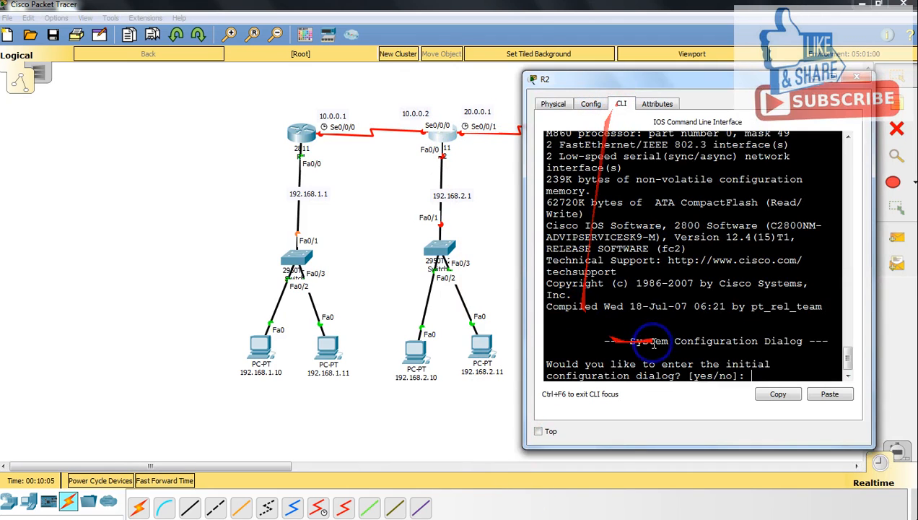
pyautogui.write('no')
pyautogui.press('Return')
pyautogui.press('Return')
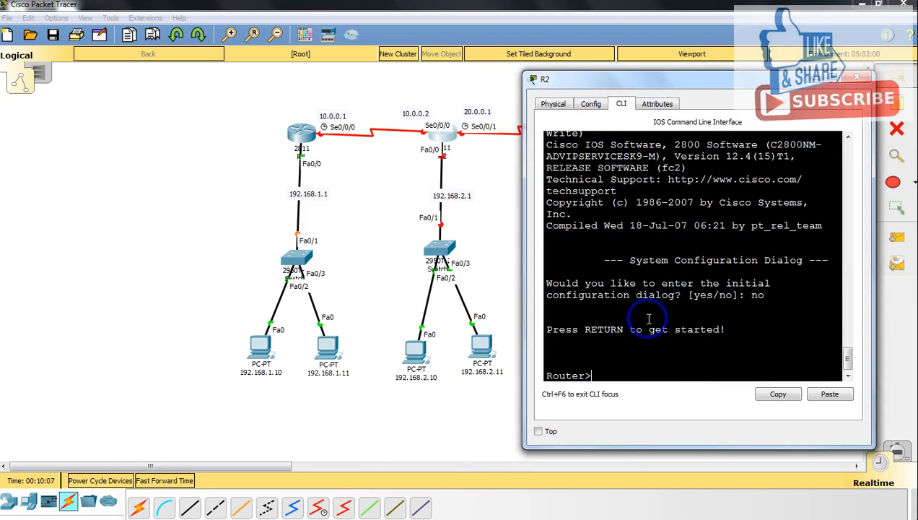
# Enter privileged mode on the router and start global configuration mode with configure terminal
pyautogui.write('en')
pyautogui.press('Tab')
pyautogui.press('Return')
pyautogui.write('c')
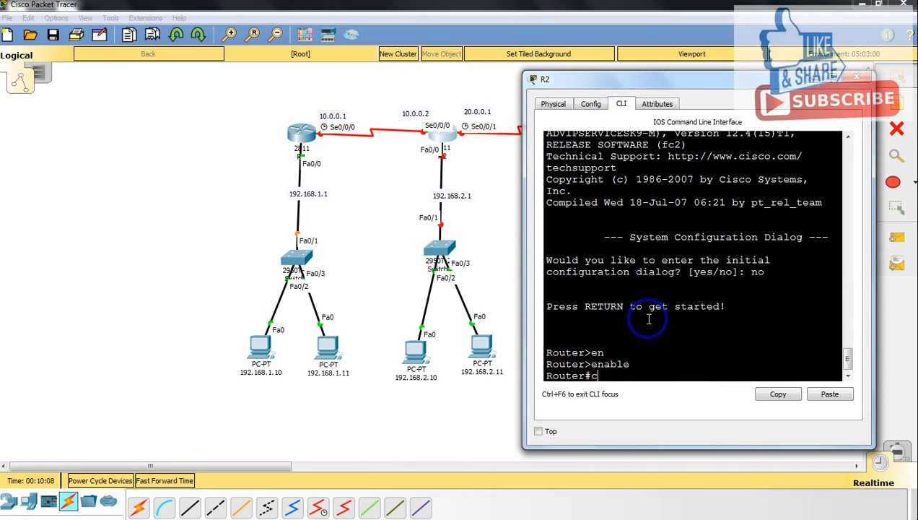
pyautogui.write('onf')
pyautogui.press('Tab')
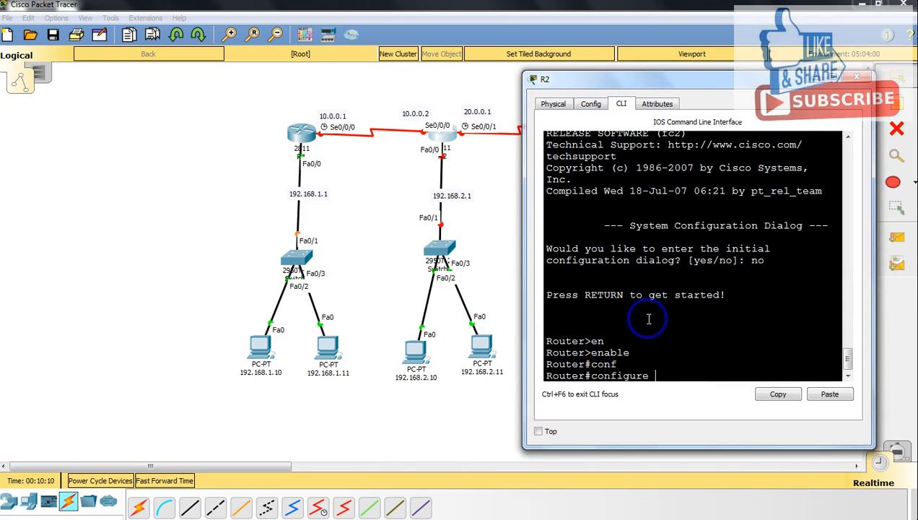
pyautogui.write('t')
pyautogui.press('Tab')
pyautogui.press('Return')
# Set the router's hostname to R2
pyautogui.write('host')
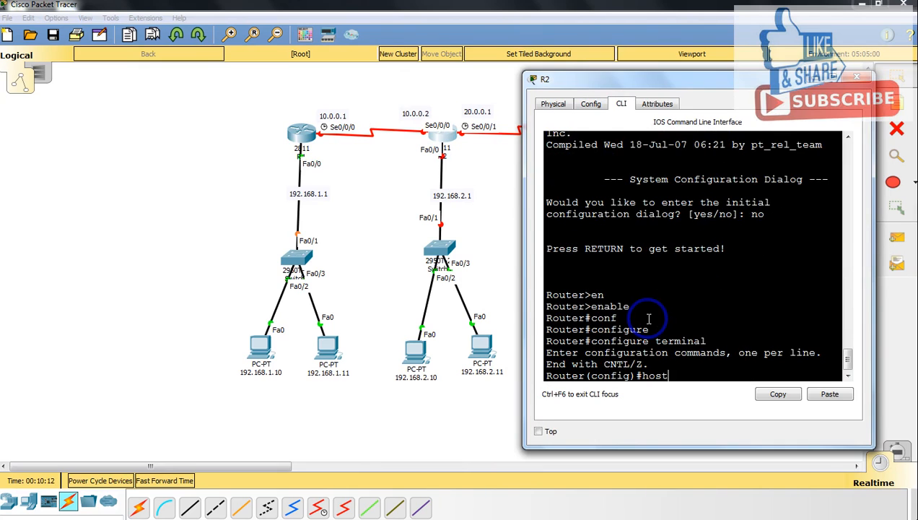
pyautogui.press('Tab')
pyautogui.write('R2')
pyautogui.press('Return')
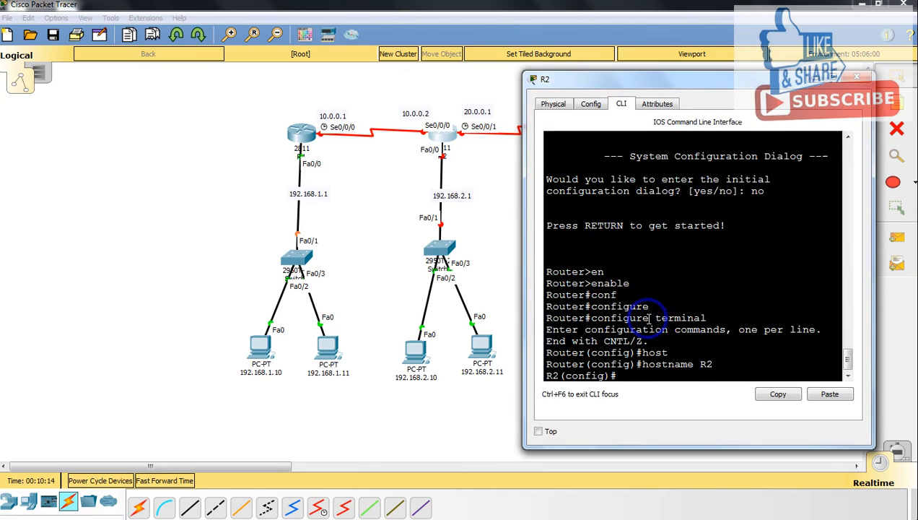
# Configure R2's interface serial 0/0/0 with IP address 10.0.0.2 and subnet mask 255.0.0.0
pyautogui.write('int')
pyautogui.press('Tab')
pyautogui.write('se')
pyautogui.press('Tab')
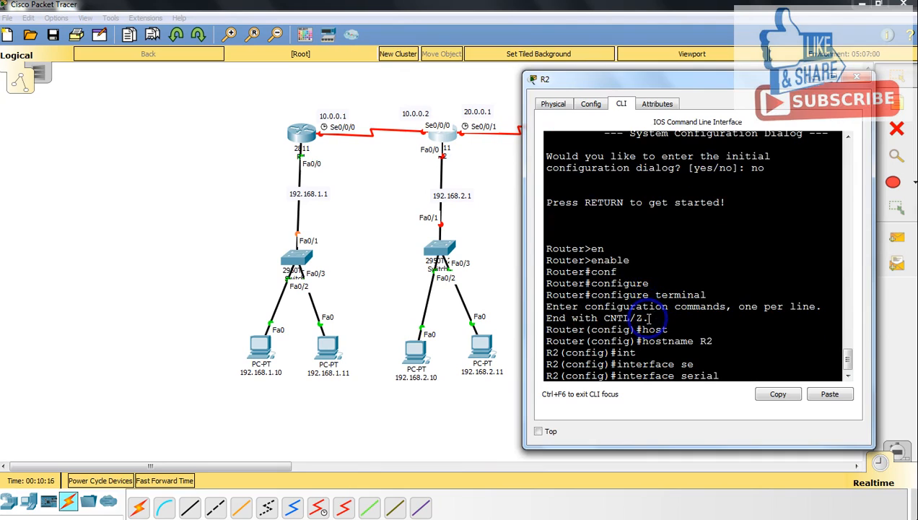
pyautogui.write('0.0')
pyautogui.press('BackSpace')
pyautogui.press('BackSpace')
pyautogui.write('0/0/0')
pyautogui.press('Return')
pyautogui.write('ip add')
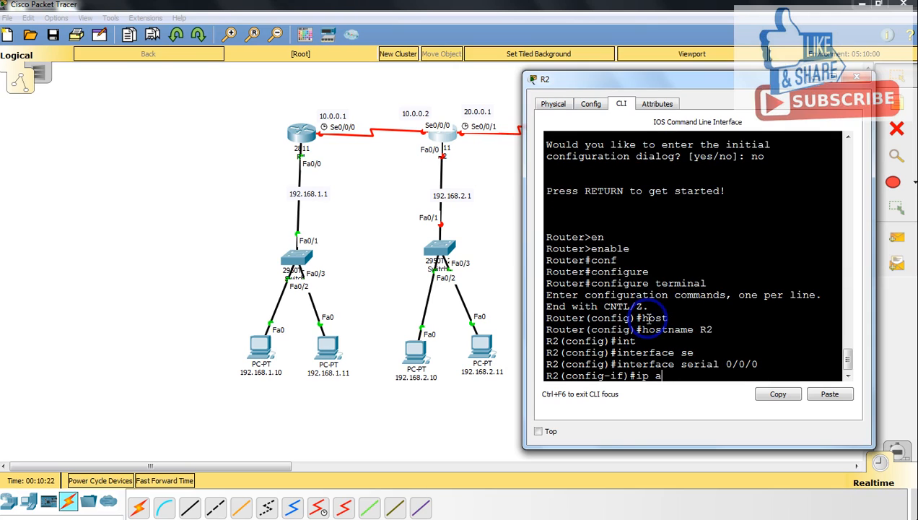
pyautogui.press('Tab')
pyautogui.write('10.0.0.')
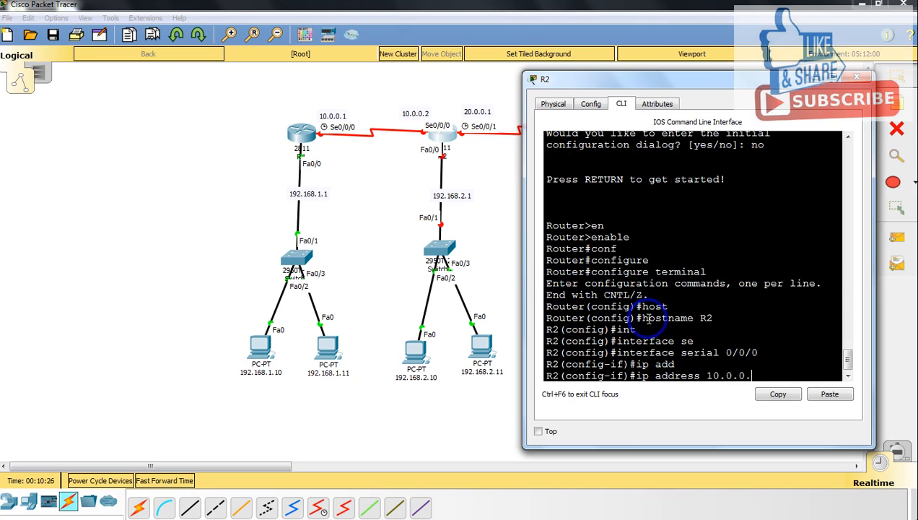
pyautogui.write('2 255.0.0.0')
pyautogui.press('Return')
# Enable R2's serial 0/0/0 interface with no shutdown
pyautogui.write('no sh')
pyautogui.press('Tab')
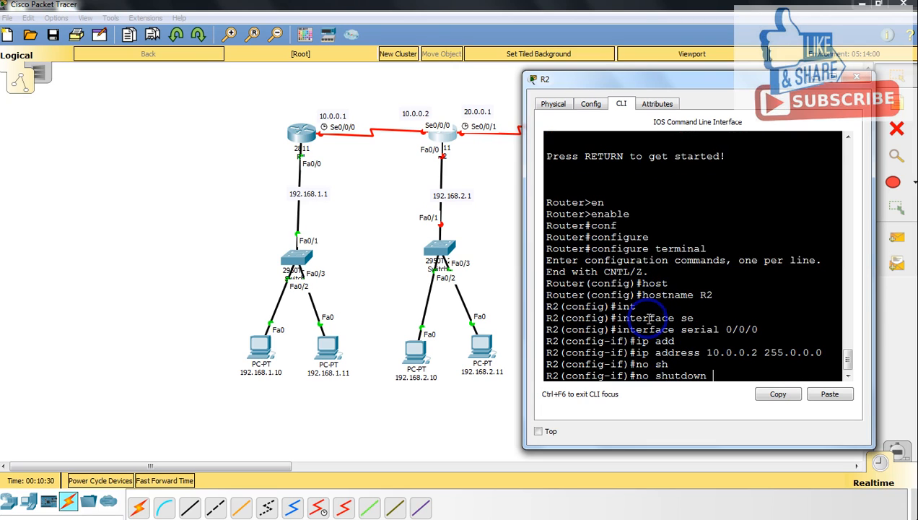
pyautogui.press('Return')
# Set the bandwidth of serial 0/0/0 to 64 and exit its interface configuration
pyautogui.write('band')
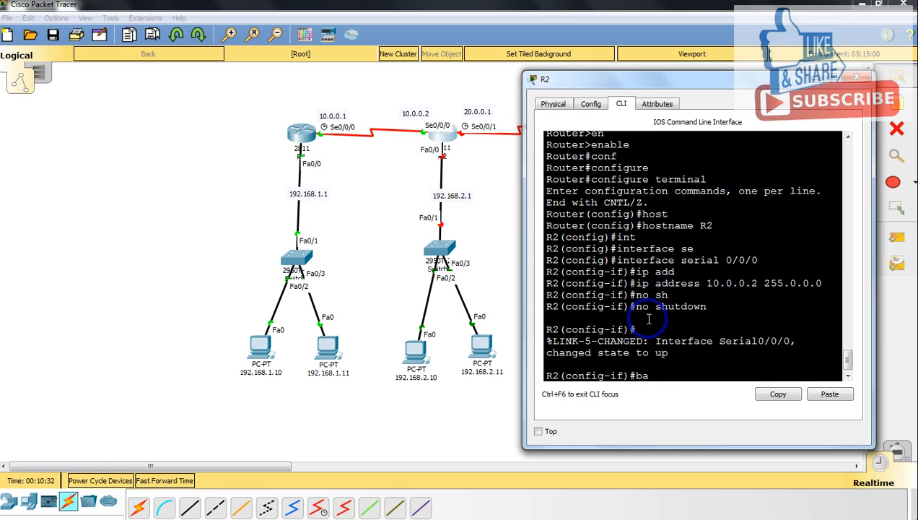
pyautogui.press('Tab')
pyautogui.write('64')
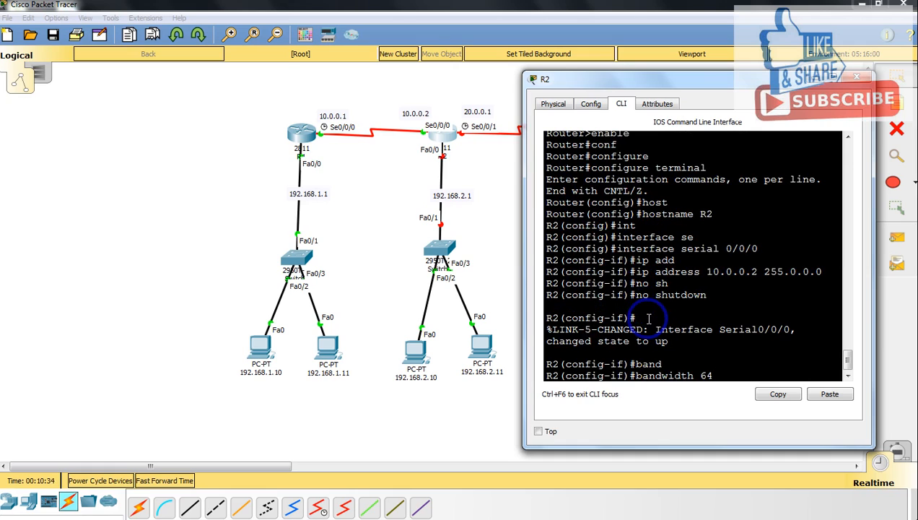
pyautogui.press('Return')
pyautogui.write('exit')
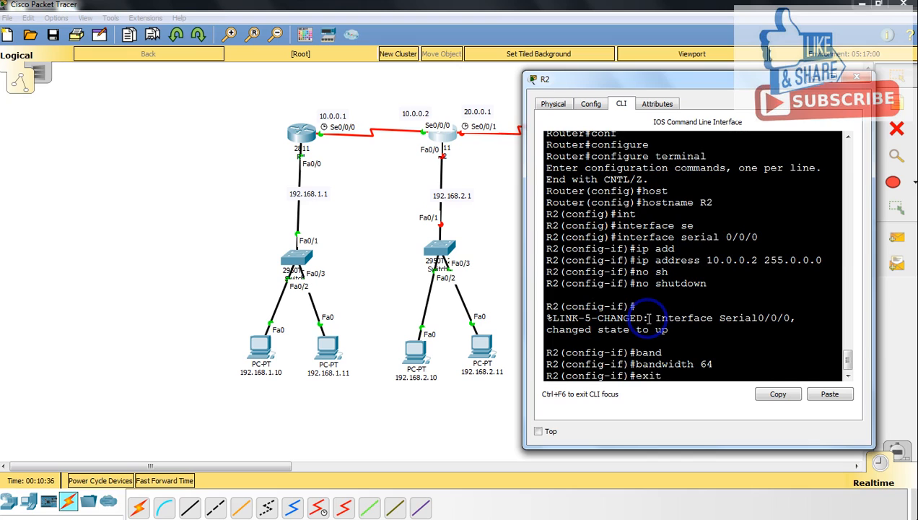
pyautogui.press('Return')
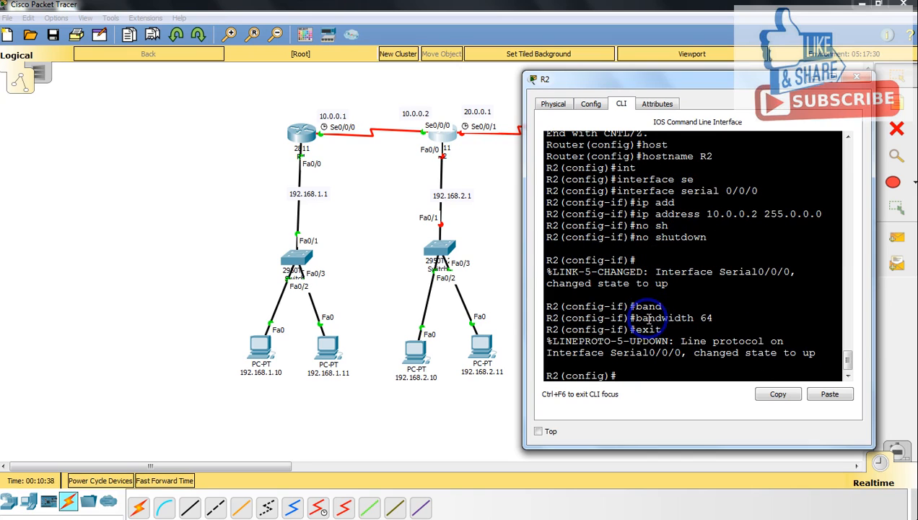
# Configure R2's interface serial 0/0/1 with IP address 20.0.0.1 and subnet mask 255.0.0.0
pyautogui.write('int')
pyautogui.press('Tab')
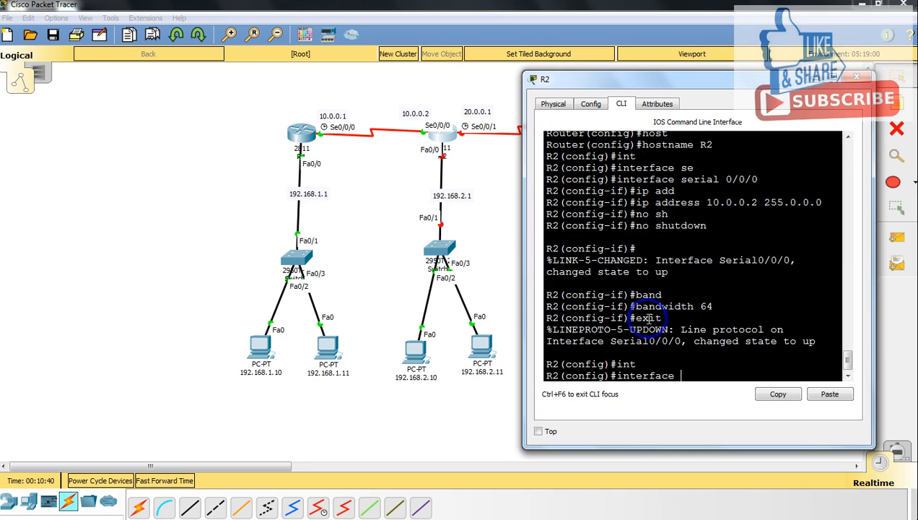
pyautogui.write('se')
pyautogui.press('Tab')
pyautogui.write('0/0/1')
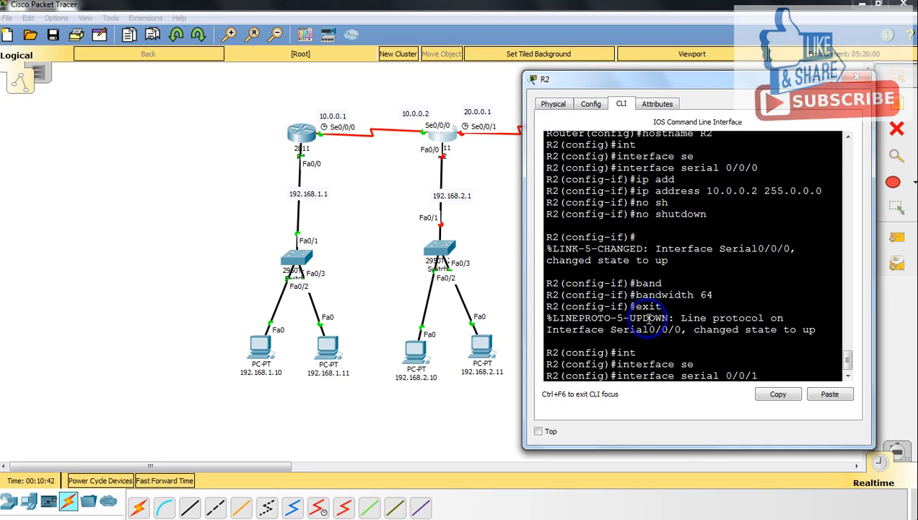
pyautogui.press('Return')
pyautogui.write('ip add')
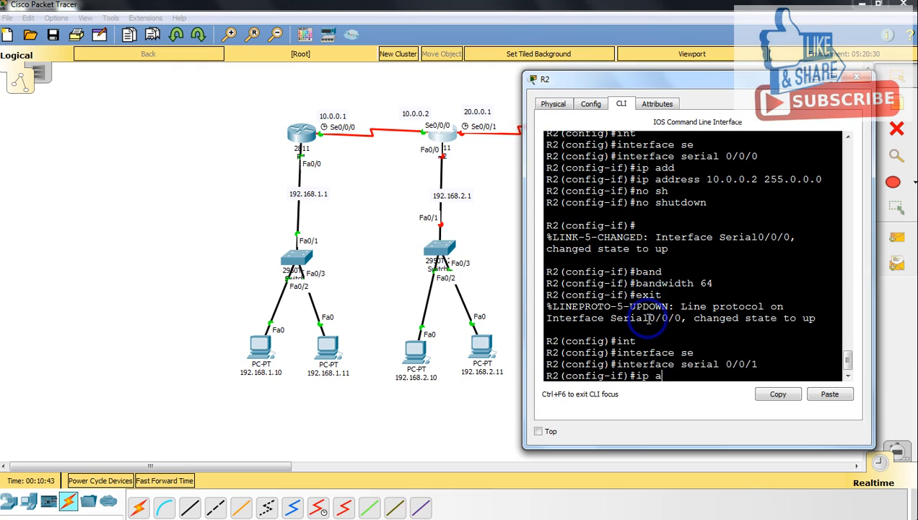
pyautogui.press('Tab')
pyautogui.write('20.0.')
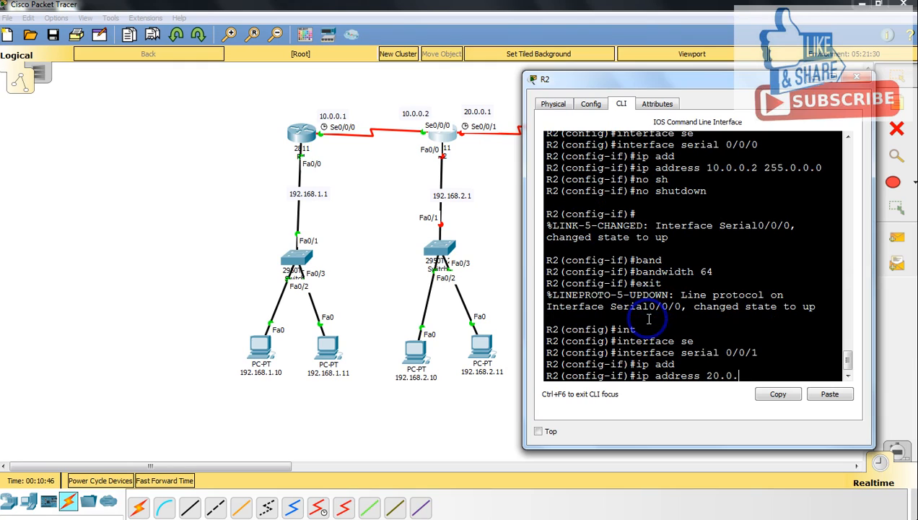
pyautogui.write('0.1 255.0.0.0')
pyautogui.press('Return')
# Enable R2's serial 0/0/1 interface with no shutdown
pyautogui.write('no')
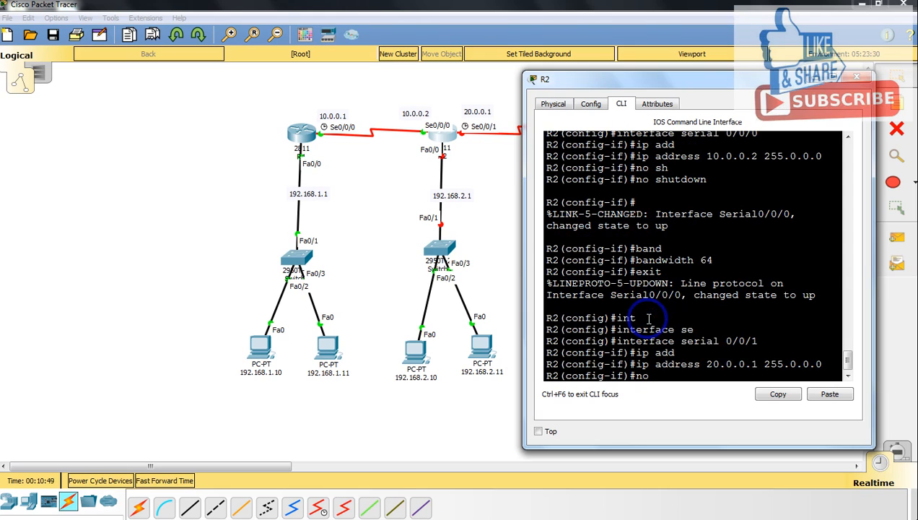
pyautogui.write(' sh')
pyautogui.press('Tab')
pyautogui.press('Return')
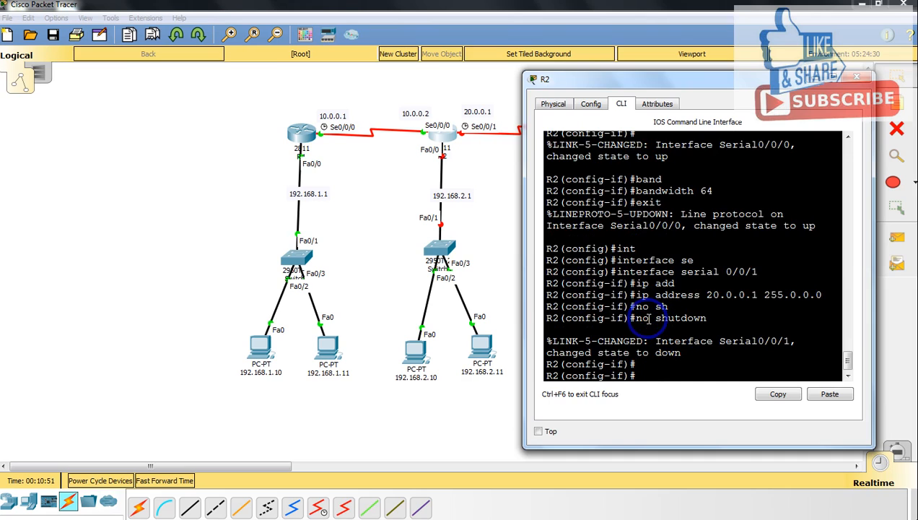
# Set the clock rate of serial 0/0/1 to 64000
pyautogui.write('clo')
pyautogui.press('Tab')
pyautogui.write('ra')
pyautogui.press('Tab')
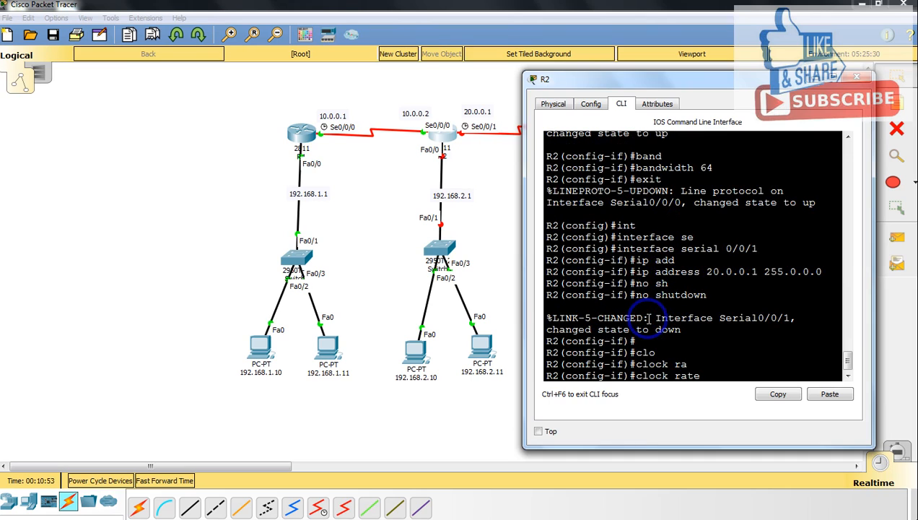
pyautogui.write('5')
pyautogui.press('BackSpace')
pyautogui.write('64000')
pyautogui.press('Return')
# Set the bandwidth of serial 0/0/1 to 64 and exit its interface configuration
pyautogui.write('bn')
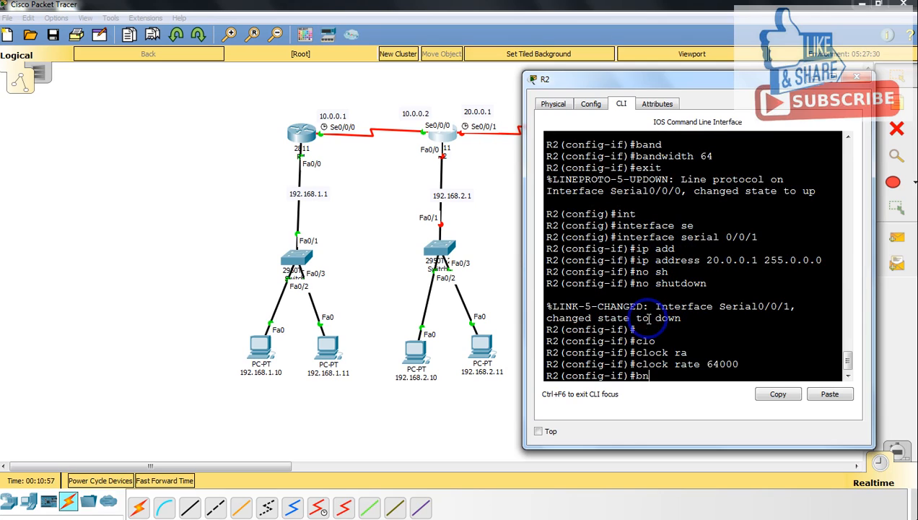
pyautogui.press('BackSpace')
pyautogui.press('BackSpace')
pyautogui.write('band')
pyautogui.press('Tab')
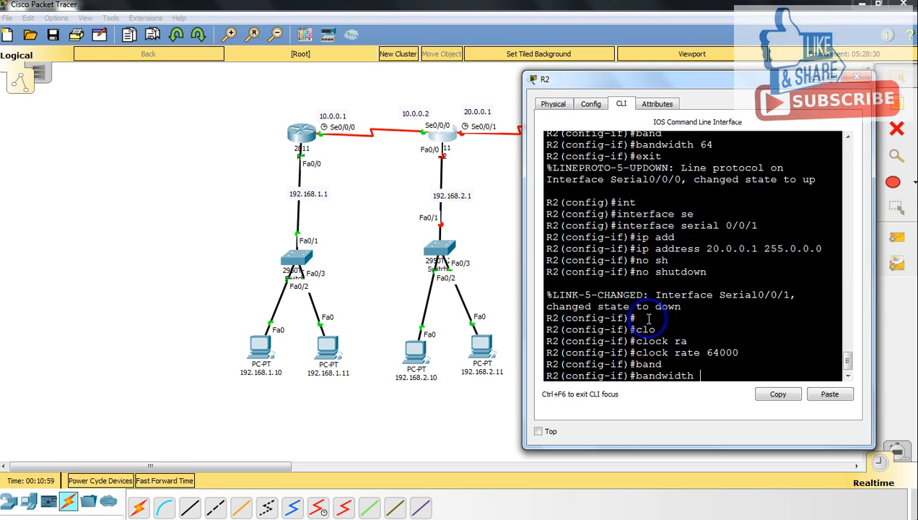
pyautogui.write('64')
pyautogui.press('Return')
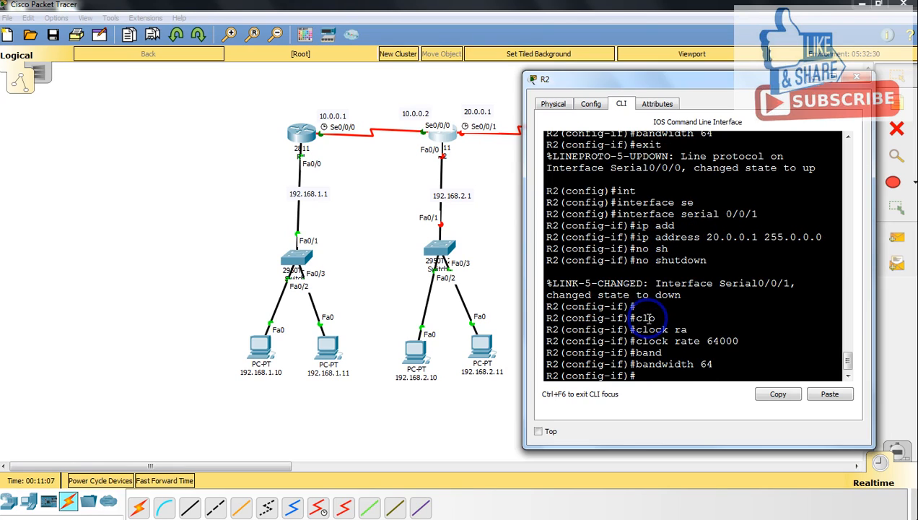
pyautogui.write('exit')
pyautogui.press('Return')
# Configure R2's interface fastEthernet 0/0 with IP address 192.168.2.1 and subnet mask 255.255.255.0
pyautogui.write('int')
pyautogui.press('Tab')
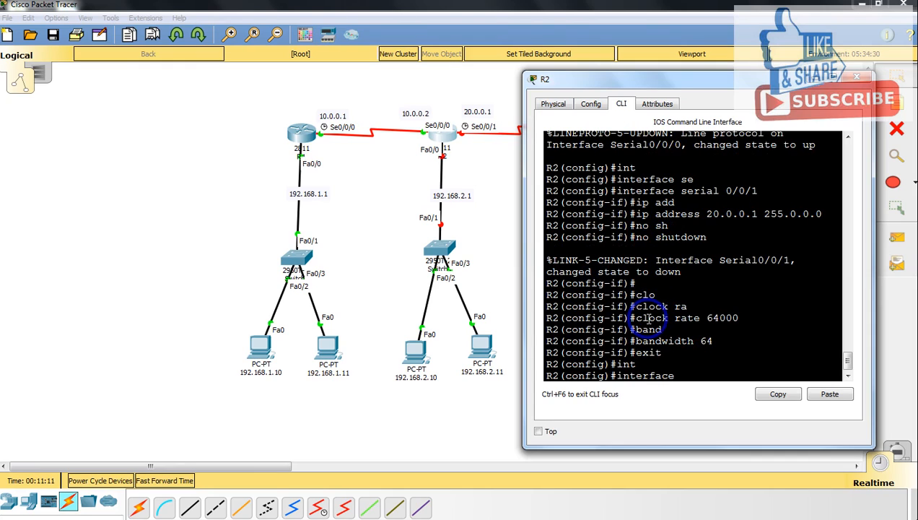
pyautogui.write('fas')
pyautogui.press('Tab')
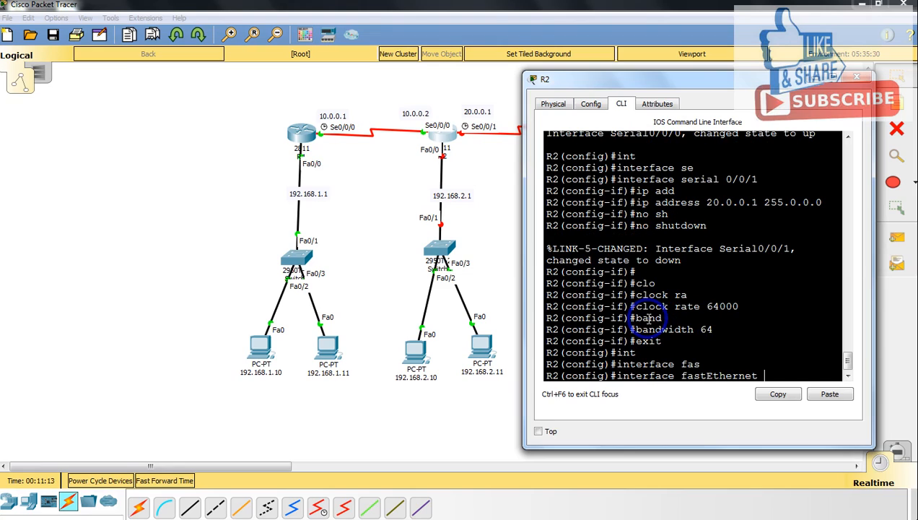
pyautogui.write('0/0')
pyautogui.press('Return')
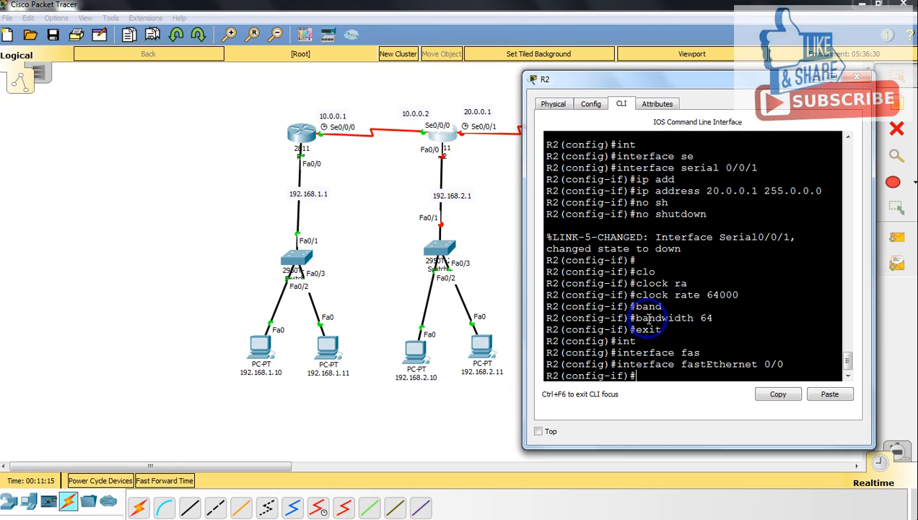
pyautogui.write('ip add')
pyautogui.press('Tab')
pyautogui.write('1')
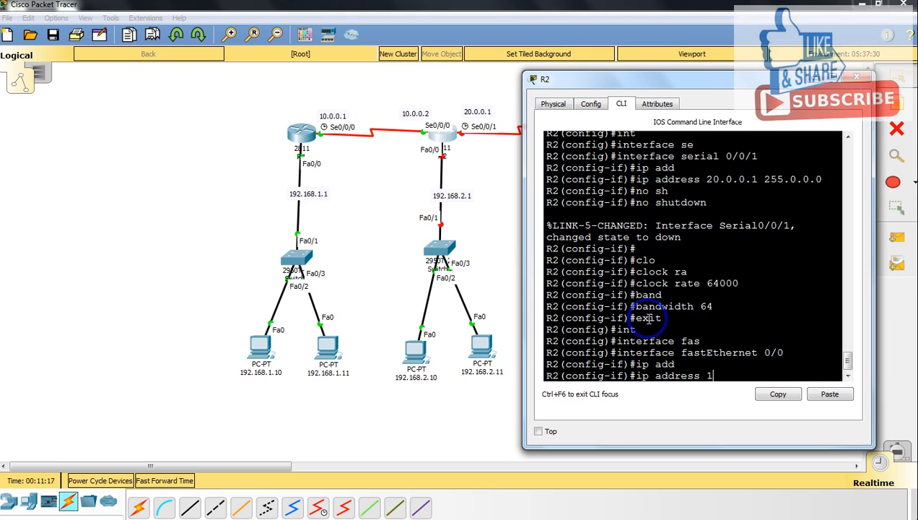
pyautogui.write('92.168.2.1 255.255.255.')
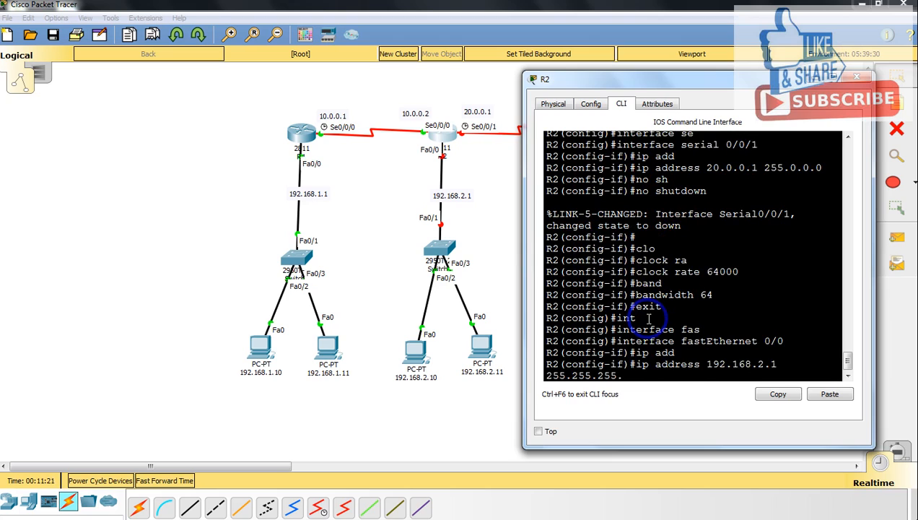
pyautogui.write('0')
pyautogui.press('Return')
# Enable R2's fastEthernet 0/0 interface with no shutdown and close the R2 window
pyautogui.write('no sh')
pyautogui.press('Tab')
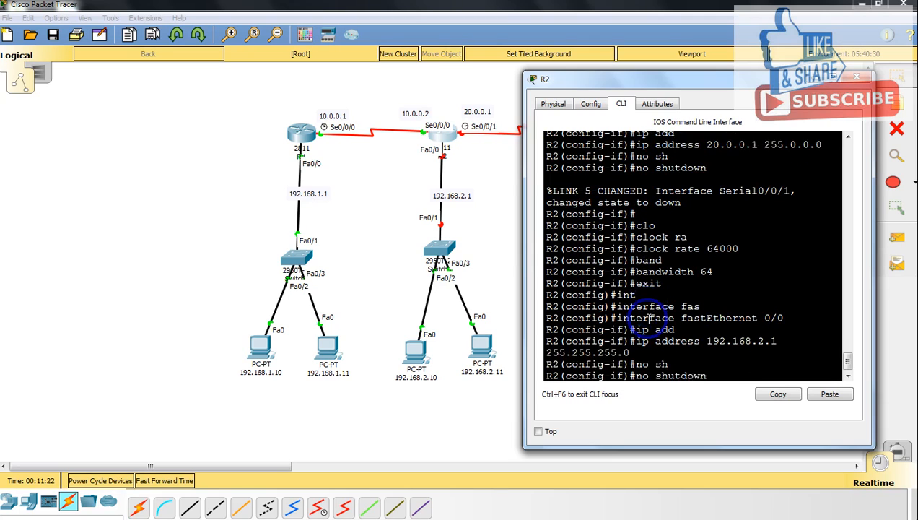
pyautogui.press('Return')
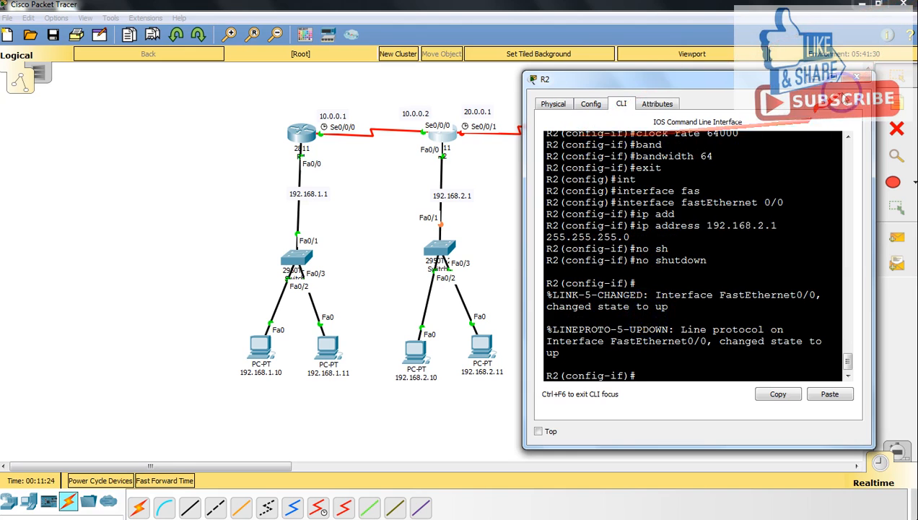
pyautogui.click(856, 78)
# Open the command line of router R3, moving its window clear of the R3 network
pyautogui.click(631, 130)
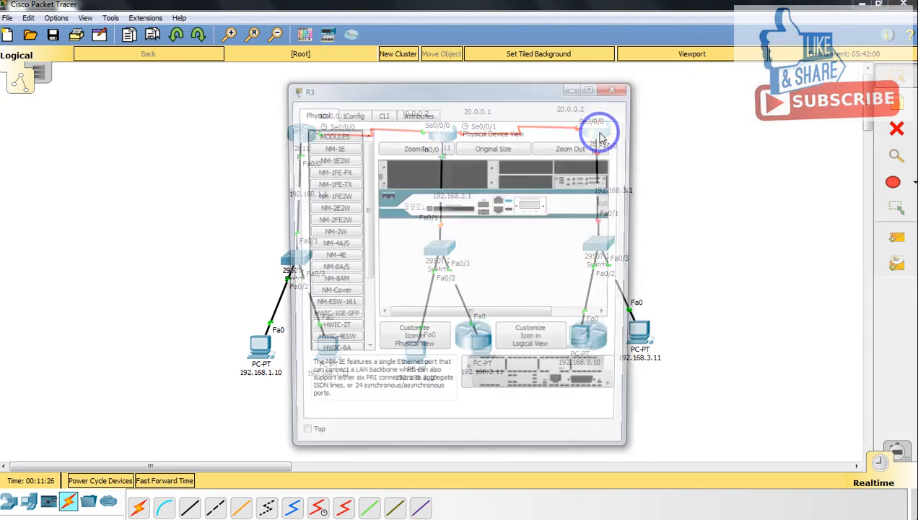
pyautogui.moveTo(557, 81); pyautogui.dragTo(458, 83)
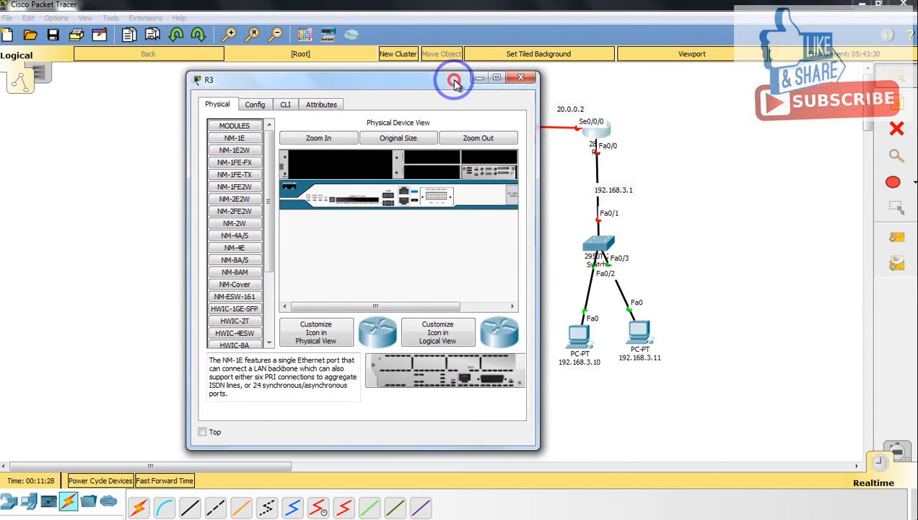
pyautogui.click(283, 103)
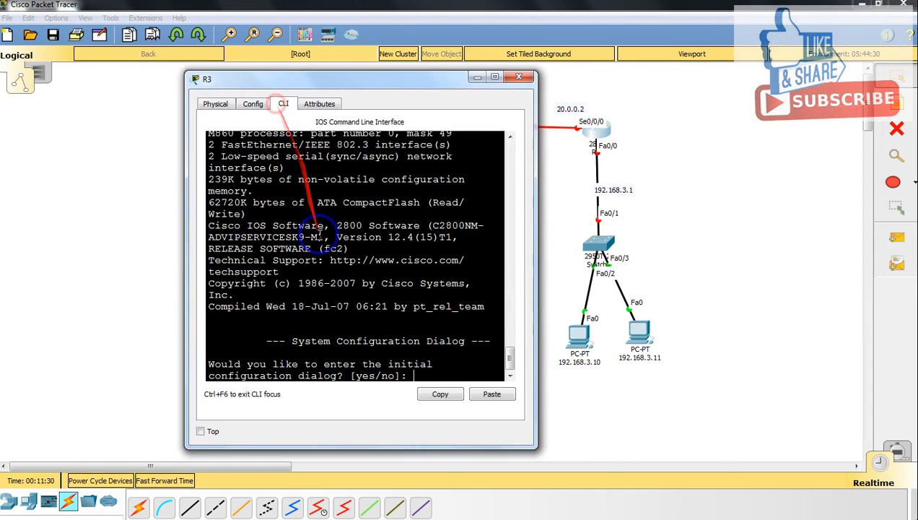
# Decline R3's initial configuration dialog and enter global configuration mode through privileged mode
pyautogui.write('no')
pyautogui.press('Return')
pyautogui.press('Return')
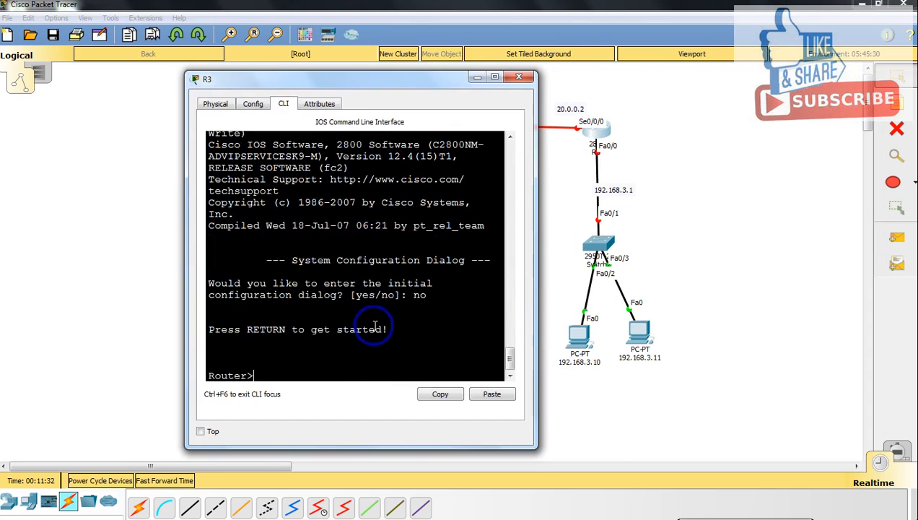
pyautogui.write('en')
pyautogui.press('Tab')
pyautogui.press('Return')
pyautogui.write('conf')
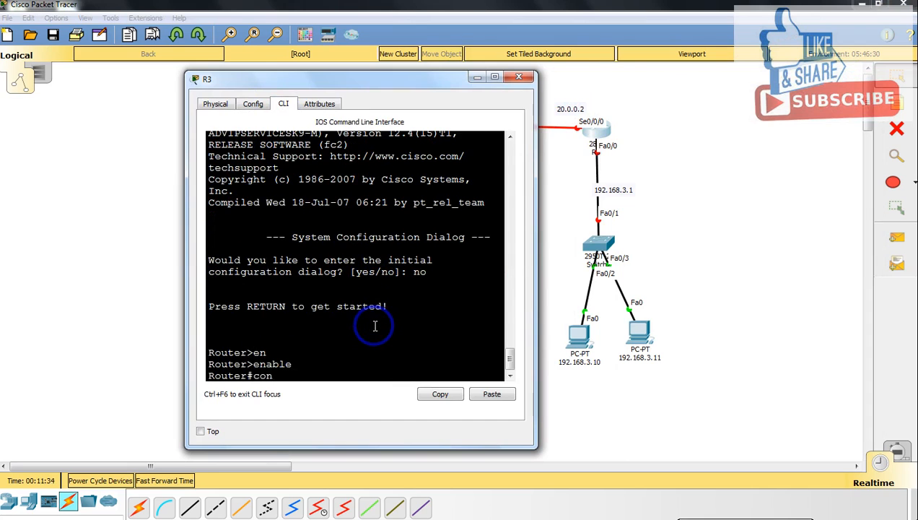
pyautogui.press('Tab')
pyautogui.write('t')
pyautogui.press('Tab')
pyautogui.press('Return')
# Set the router's hostname to R3
pyautogui.write('host')
pyautogui.press('Tab')
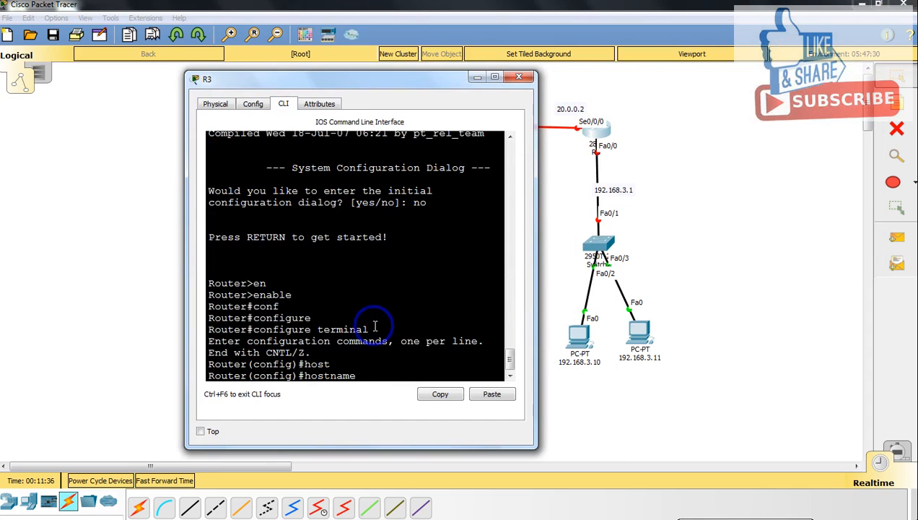
pyautogui.write('R3')
pyautogui.press('Return')
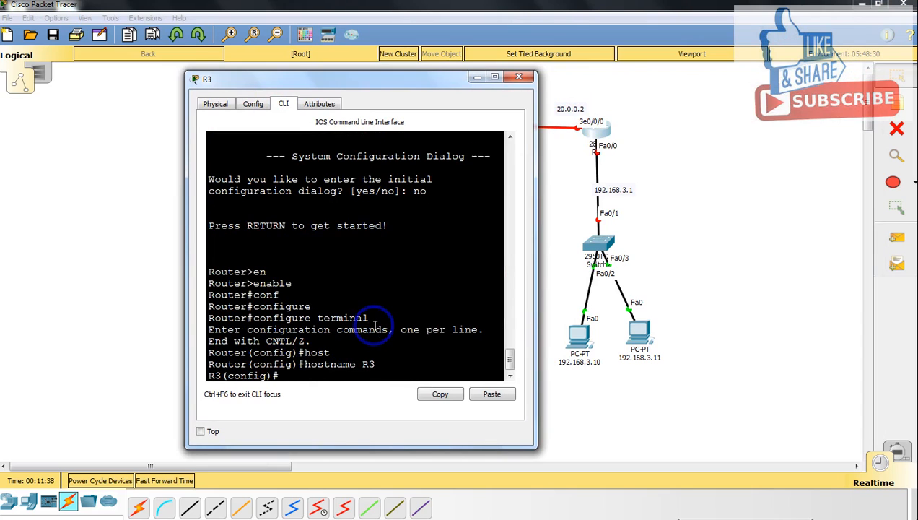
# Configure R3's interface serial 0/0/0 with IP address 20.0.0.2 and subnet mask 255.0.0.0
pyautogui.write('int')
pyautogui.press('Tab')
pyautogui.write('se')
pyautogui.press('Tab')
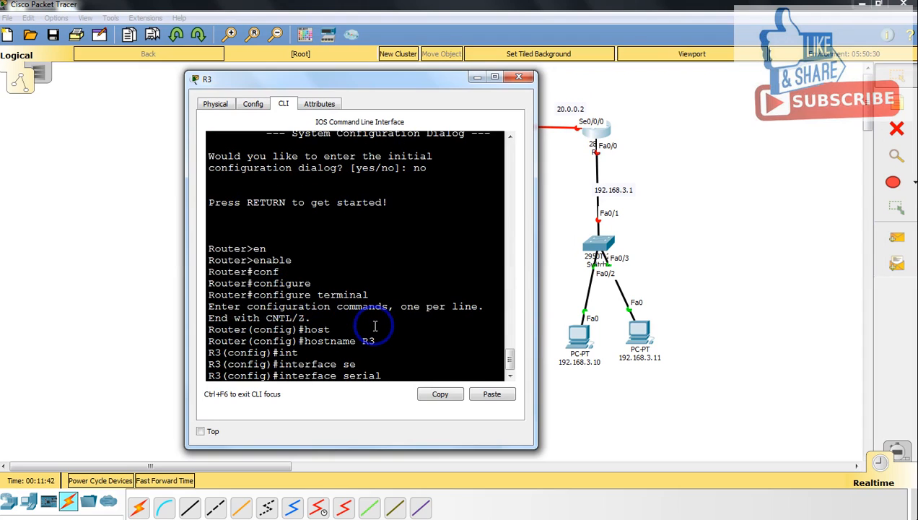
pyautogui.write('0/0/0')
pyautogui.press('Return')
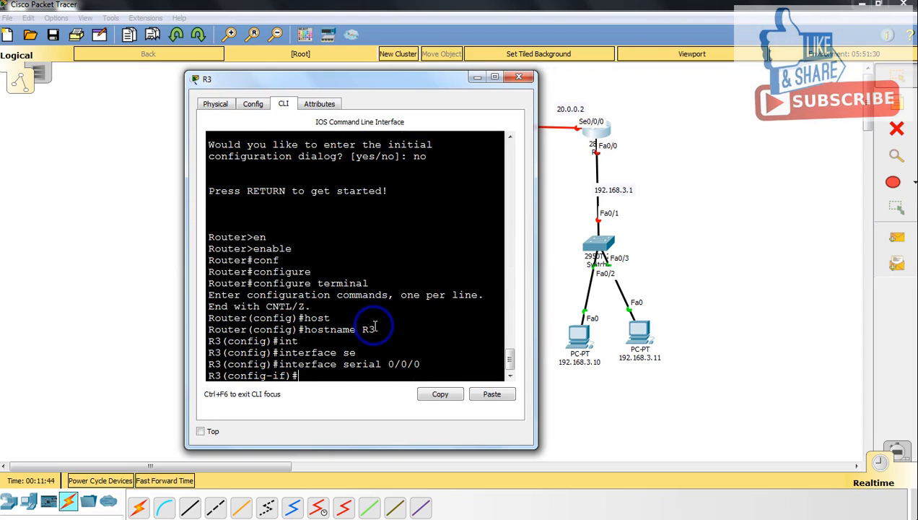
pyautogui.write('ip add')
pyautogui.press('Tab')
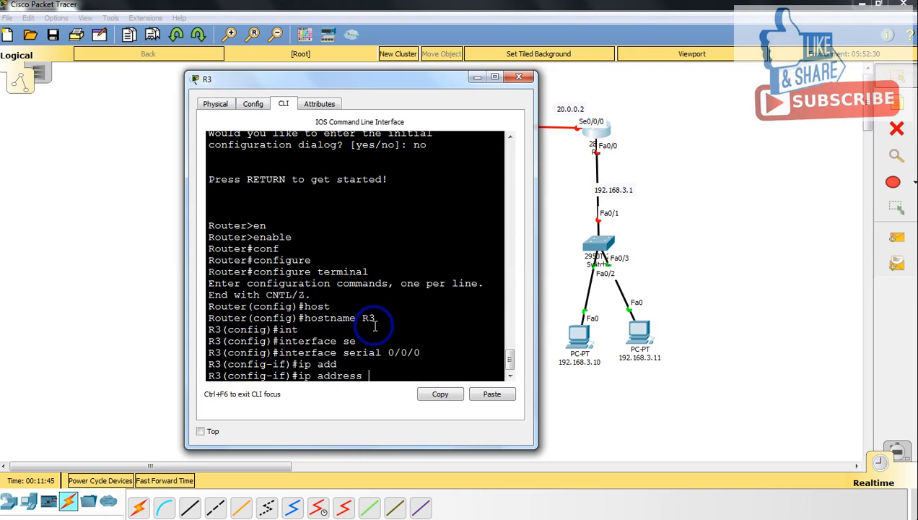
pyautogui.write('20.0.0.2 255.0.0.0')
pyautogui.press('Return')
# Enable R3's serial 0/0/0 interface with no shutdown
pyautogui.write('nfig-if)#n')
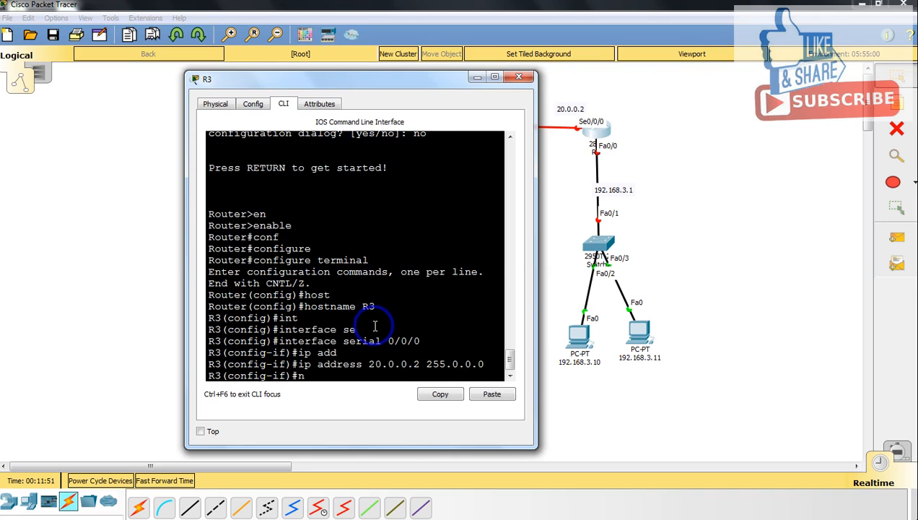
pyautogui.write('o sh')
pyautogui.press('Tab')
pyautogui.press('Return')
pyautogui.press('Return')
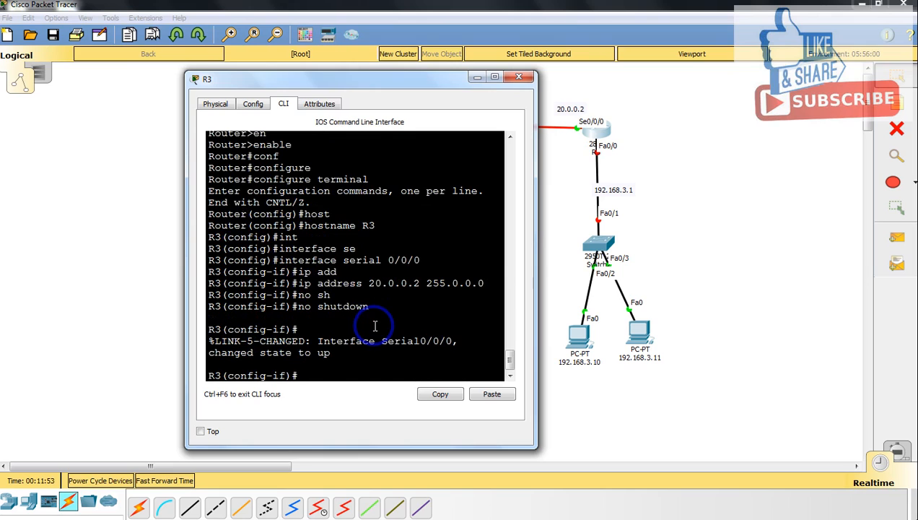
# Set the bandwidth of R3's serial 0/0/0 to 64 and exit its interface configuration
pyautogui.write('band')
pyautogui.press('Tab')
pyautogui.write('6')
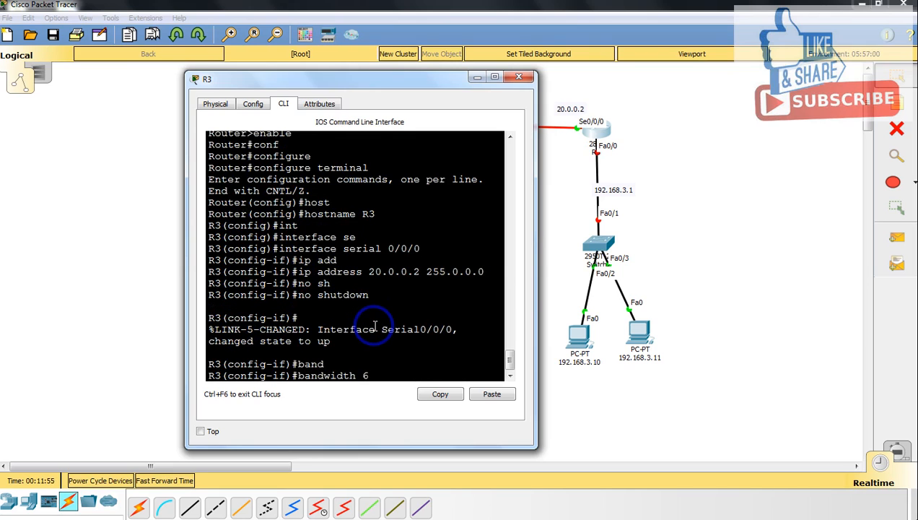
pyautogui.write('4')
pyautogui.press('Return')
pyautogui.write('exit')
pyautogui.press('Return')
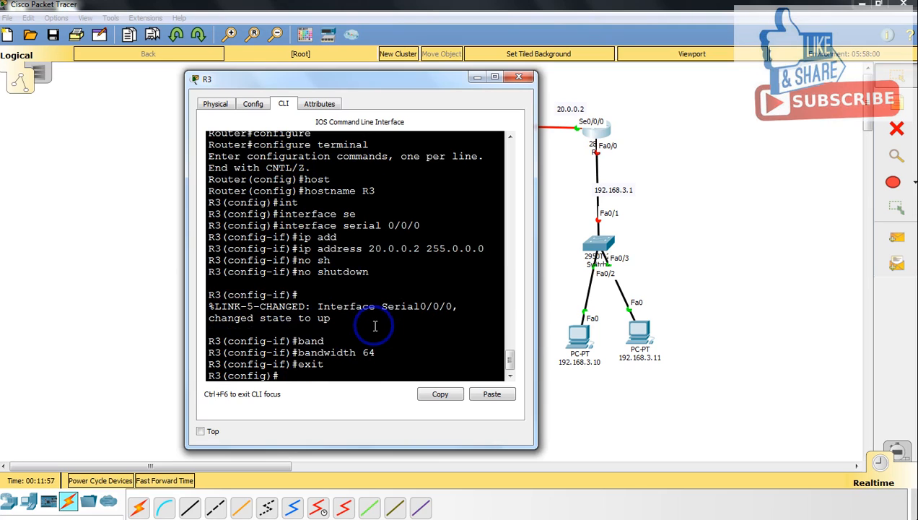
# Close and reopen R3's command line, and enter the configuration of interface fastEthernet 0/0
pyautogui.click(519, 77)
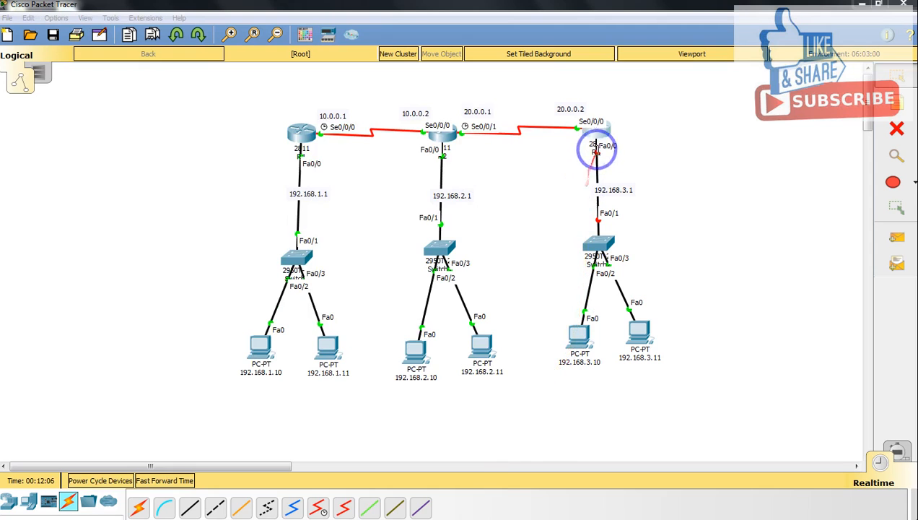
pyautogui.click(598, 135)
pyautogui.click(473, 377)
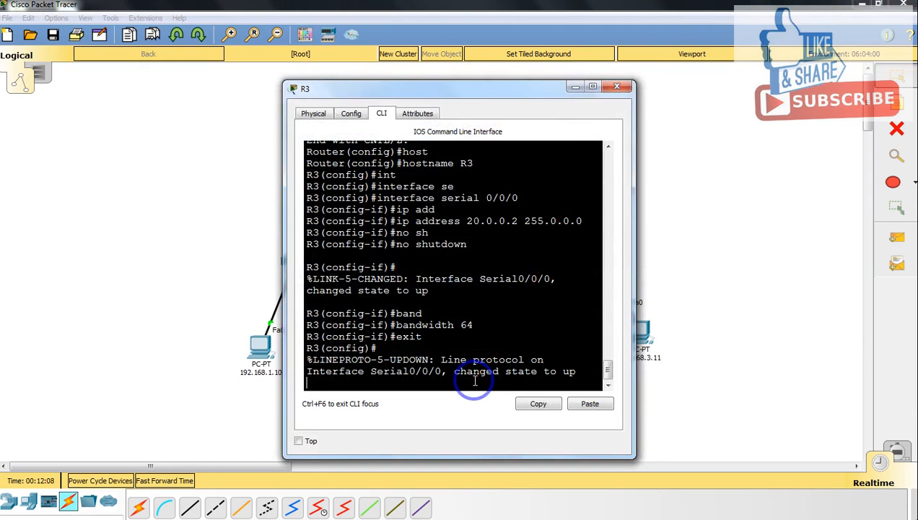
pyautogui.press('Return')
pyautogui.write('ig)#i')
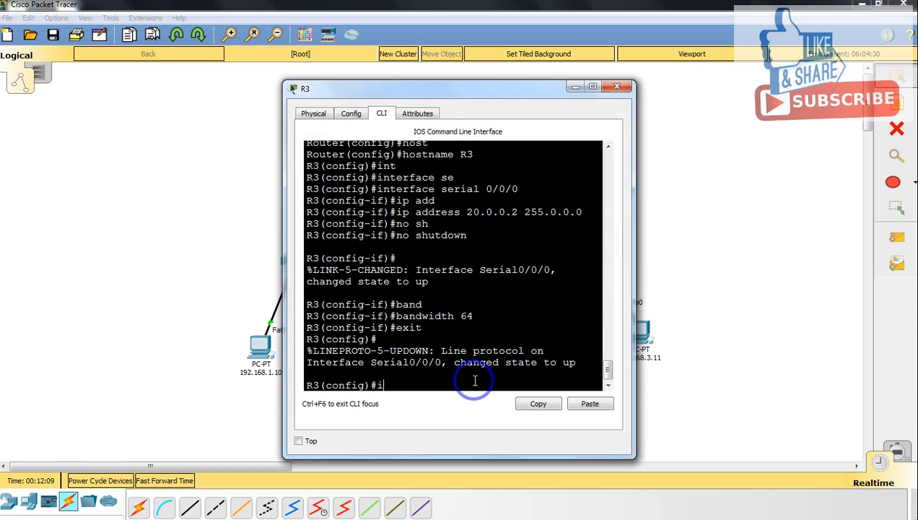
pyautogui.write('nt')
pyautogui.press('Tab')
pyautogui.write('fa')
pyautogui.press('Tab')
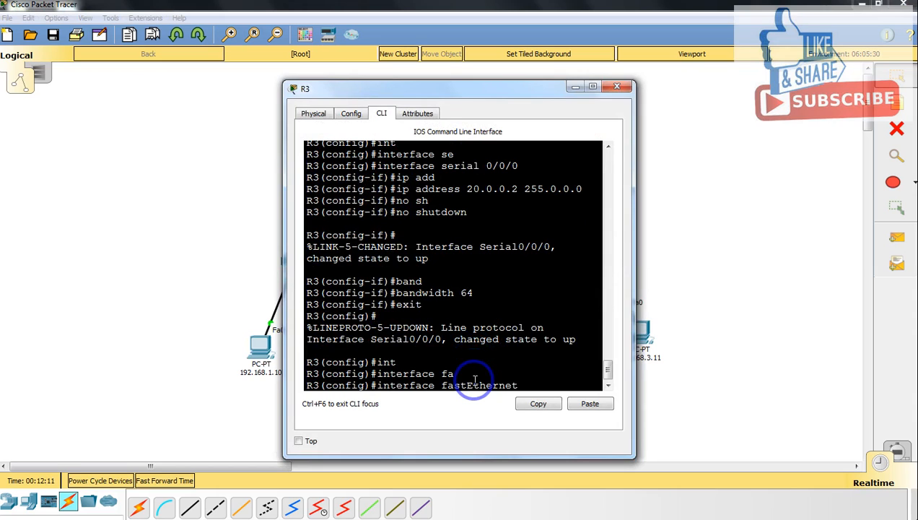
pyautogui.write('0/0')
pyautogui.press('Return')
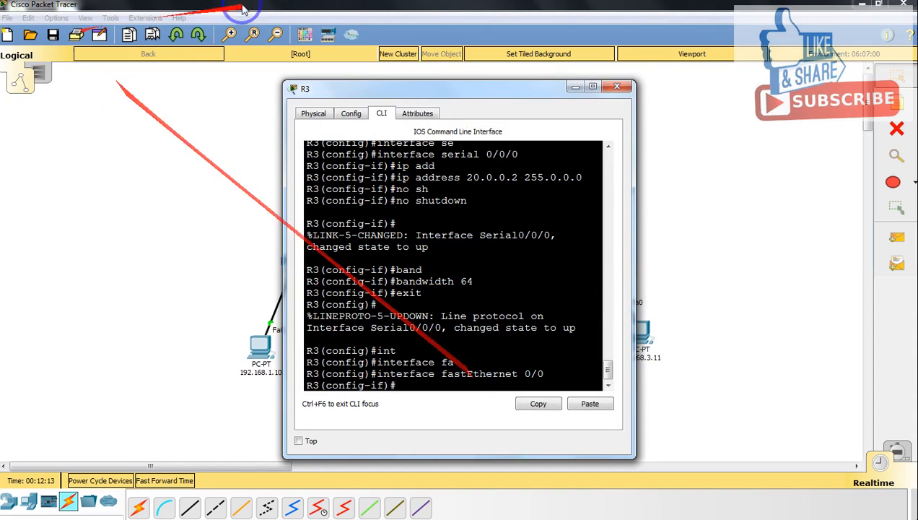
# Move the R3 window clear of its network and assign fastEthernet 0/0 the IP address 192.168.3.1 with mask 255.255.255.0
pyautogui.moveTo(475, 91); pyautogui.dragTo(375, 88)
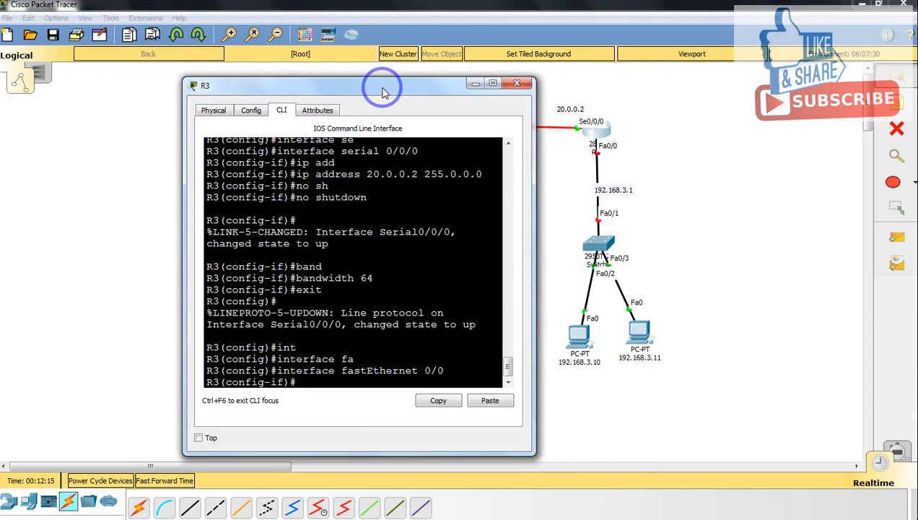
pyautogui.write('ip add')
pyautogui.press('Tab')
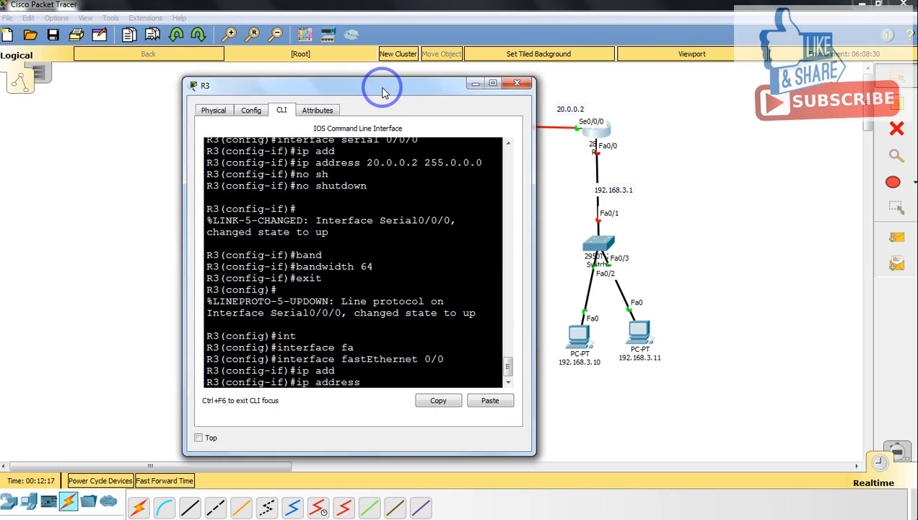
pyautogui.write('192.168.3.1 255.255.255.0')
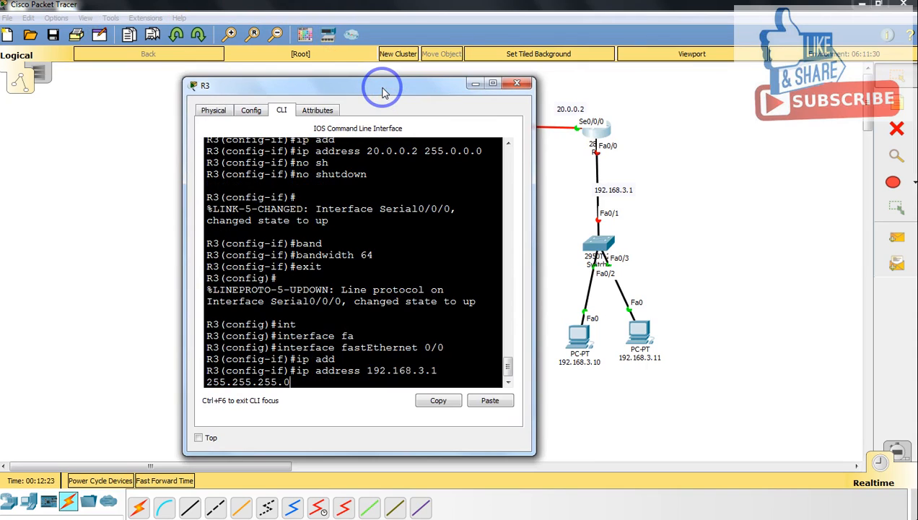
pyautogui.press('Return')
# Enable R3's fastEthernet 0/0 interface with no shutdown
pyautogui.write('no sh')
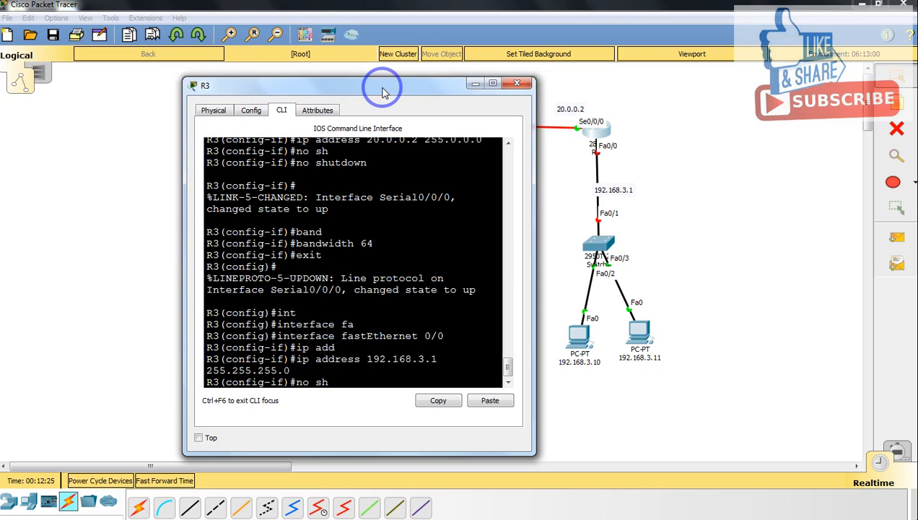
pyautogui.press('Tab')
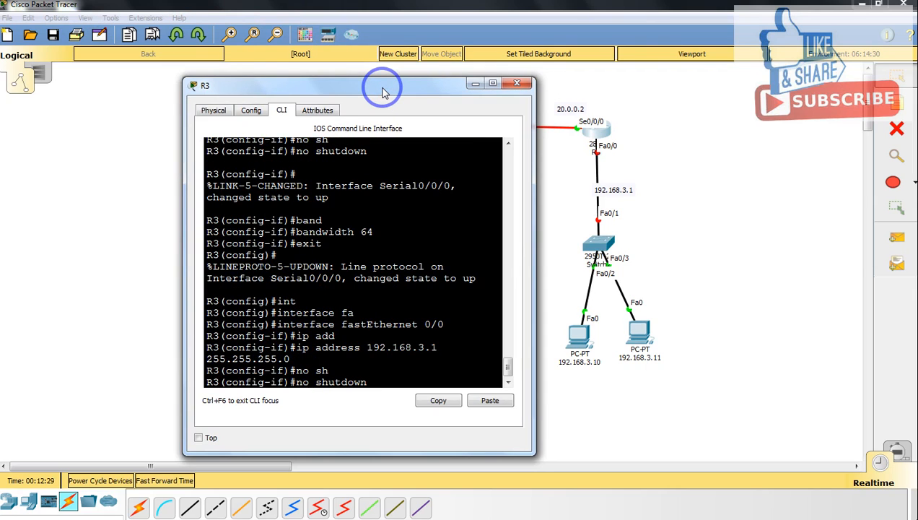
pyautogui.press('Return')
pyautogui.press('Return')
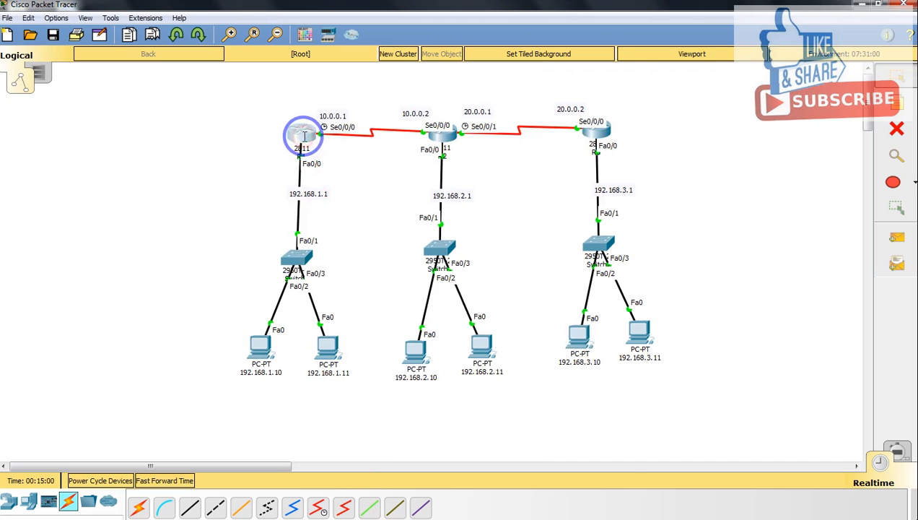
# Open R1's command line clear of the R1 network and exit from interface configuration to global configuration mode
pyautogui.click(303, 135)
pyautogui.moveTo(381, 91); pyautogui.dragTo(510, 72)
pyautogui.click(507, 96)
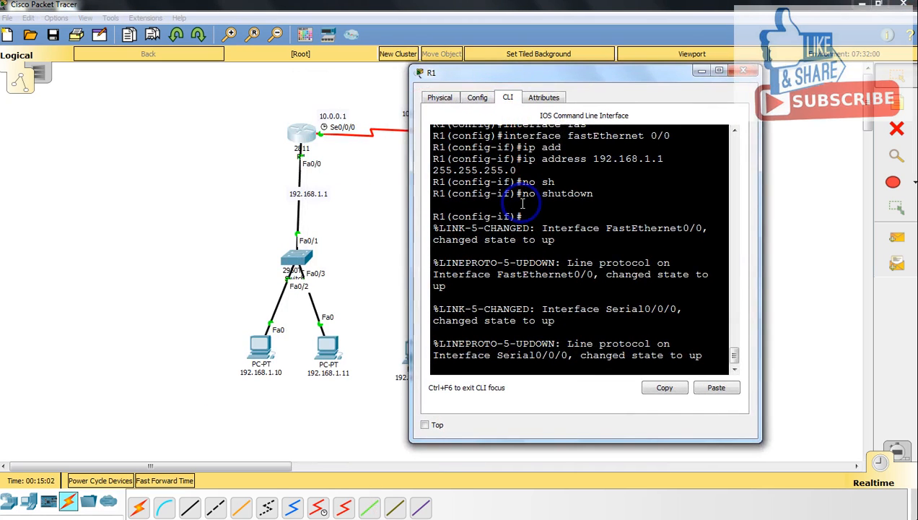
pyautogui.press('Return')
pyautogui.press('Return')
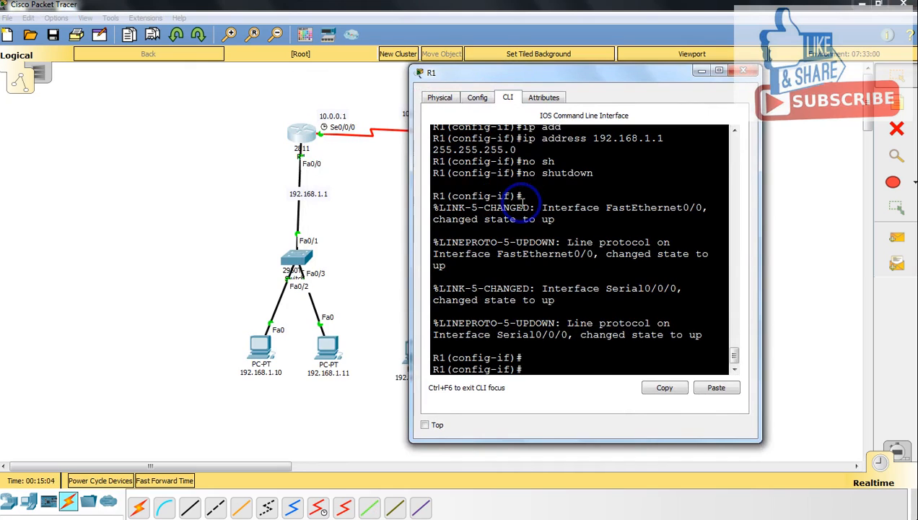
pyautogui.write('exi')
pyautogui.press('Return')
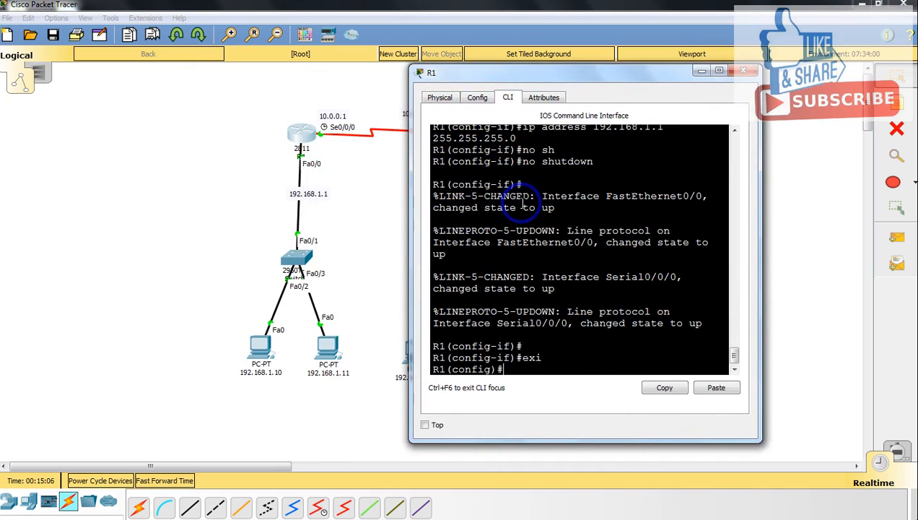
# Start the RIP routing process on R1 and set it to version 2
pyautogui.write('rou')
pyautogui.press('Tab')
pyautogui.write('r')
pyautogui.press('Tab')
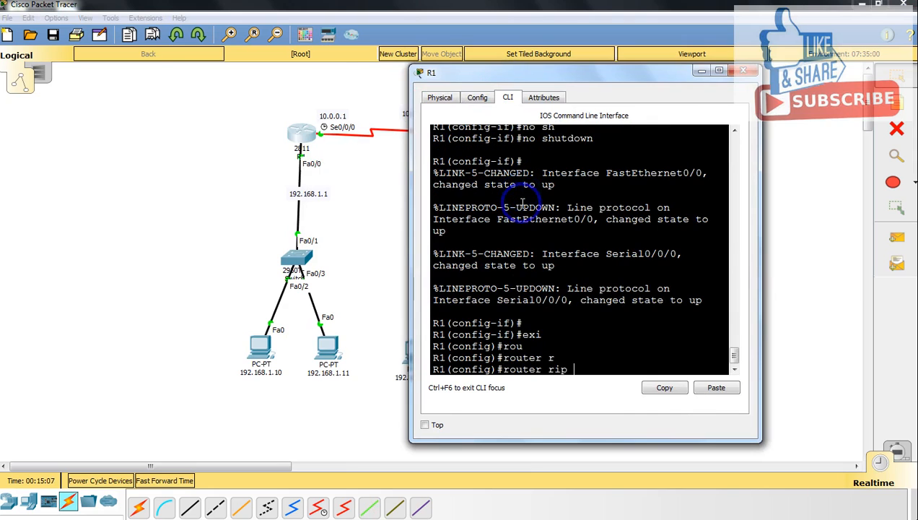
pyautogui.press('Return')
pyautogui.write('v')
pyautogui.press('Tab')
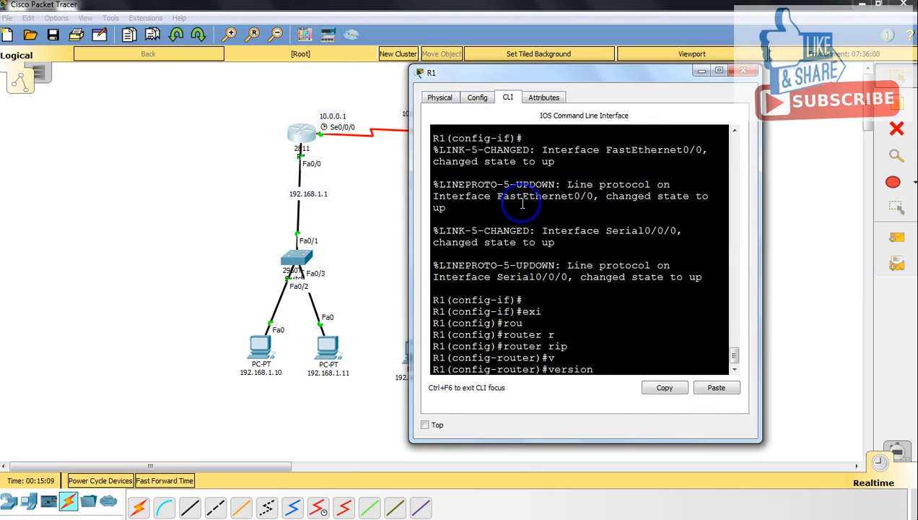
pyautogui.write('2')
pyautogui.press('Return')
# Add the networks 10.0.0.0 and 192.168.1.0 to R1's RIP configuration
pyautogui.write('net')
pyautogui.press('Tab')
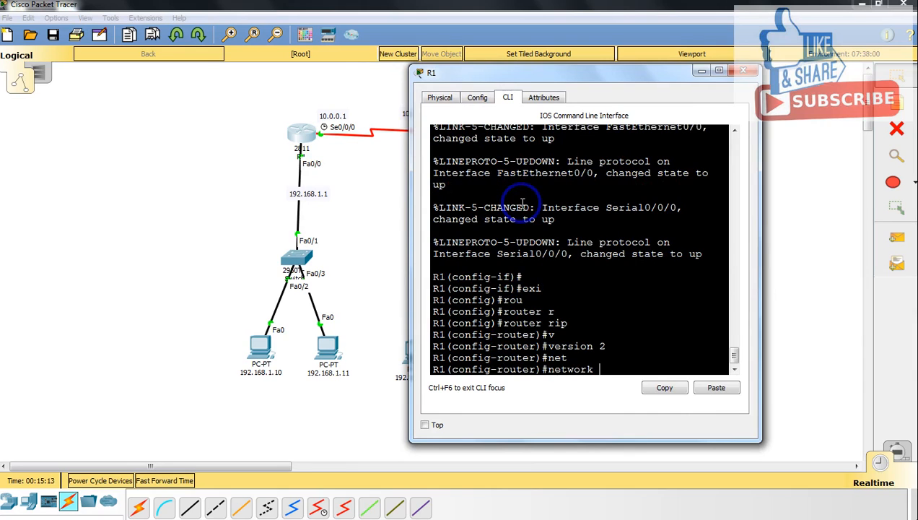
pyautogui.write('10.0.0.0')
pyautogui.press('Return')
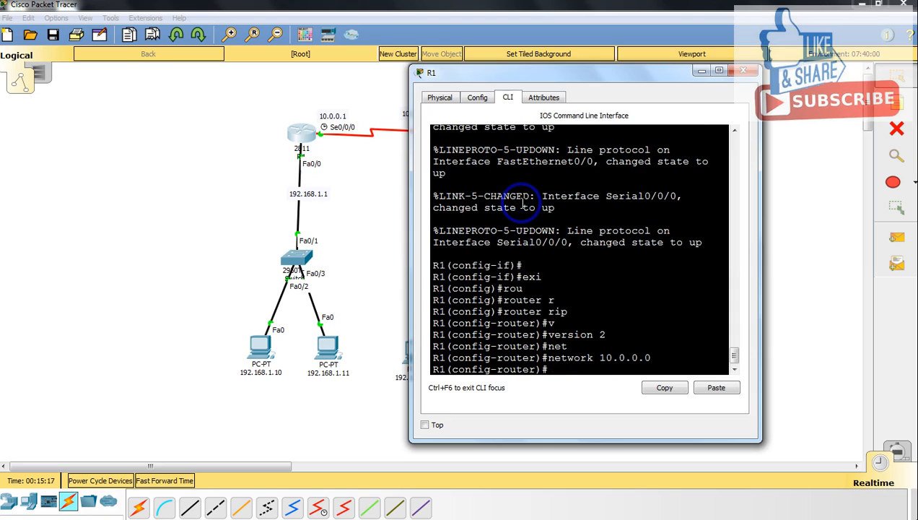
pyautogui.write('net')
pyautogui.press('Tab')
pyautogui.write('192.')
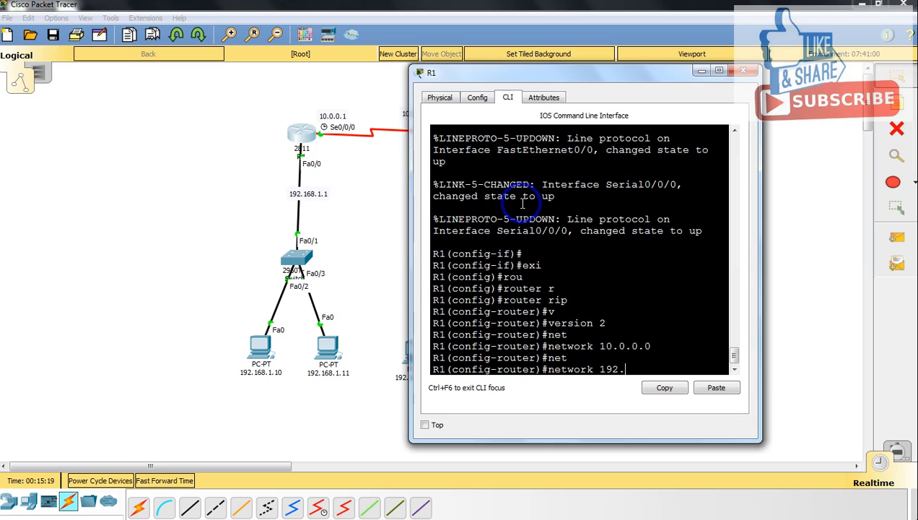
pyautogui.write('168.1.0')
pyautogui.press('Return')
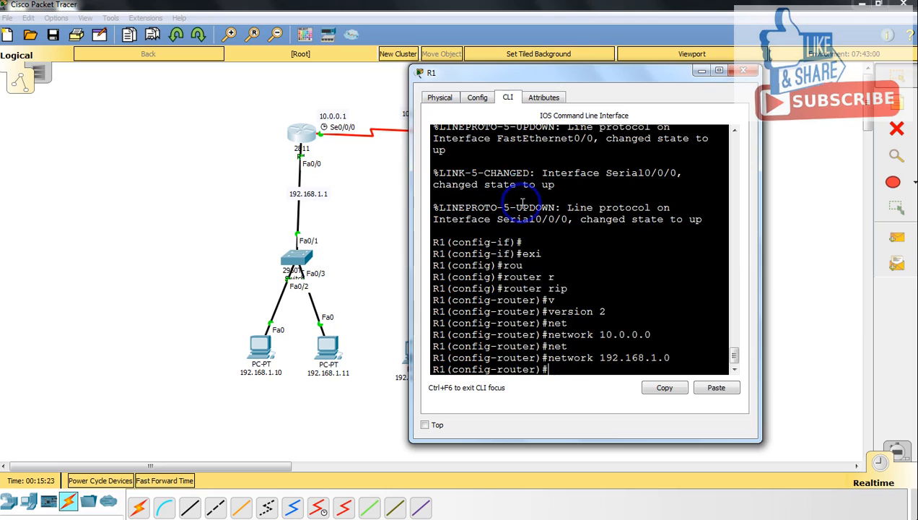
# Turn off automatic summarization in R1's RIP configuration with no auto-summary and exit router configuration
pyautogui.write('no au')
pyautogui.press('Tab')
pyautogui.press('Return')
pyautogui.write('exit')
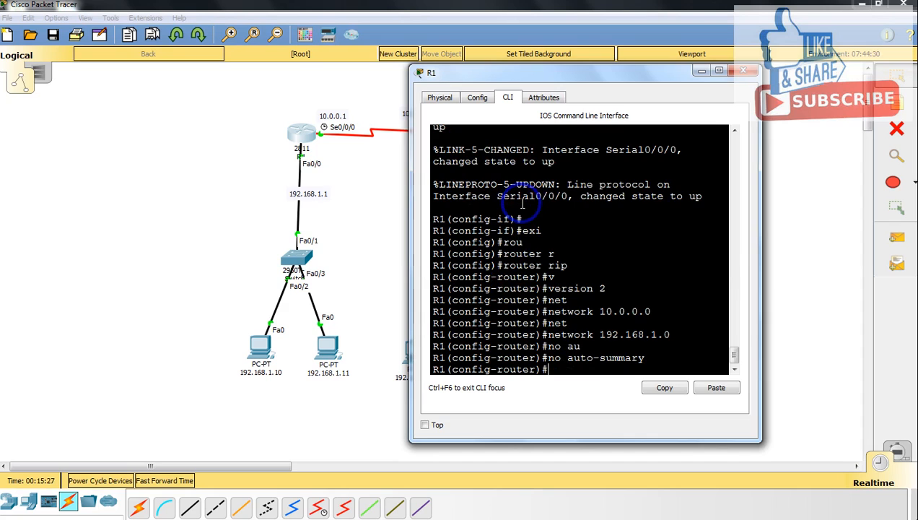
pyautogui.press('Return')
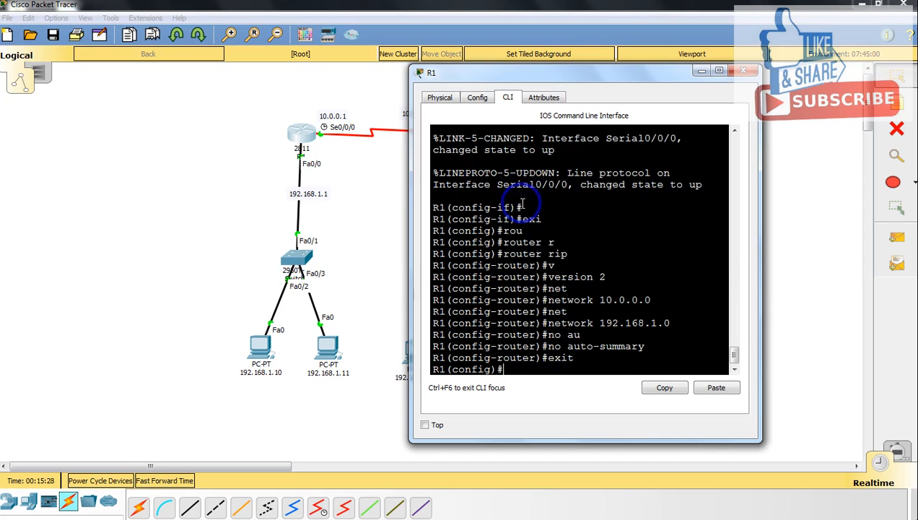
# Close the R1 window and open R2's command line, moving its window clear of the R1 network
pyautogui.click(749, 71)
pyautogui.click(446, 134)
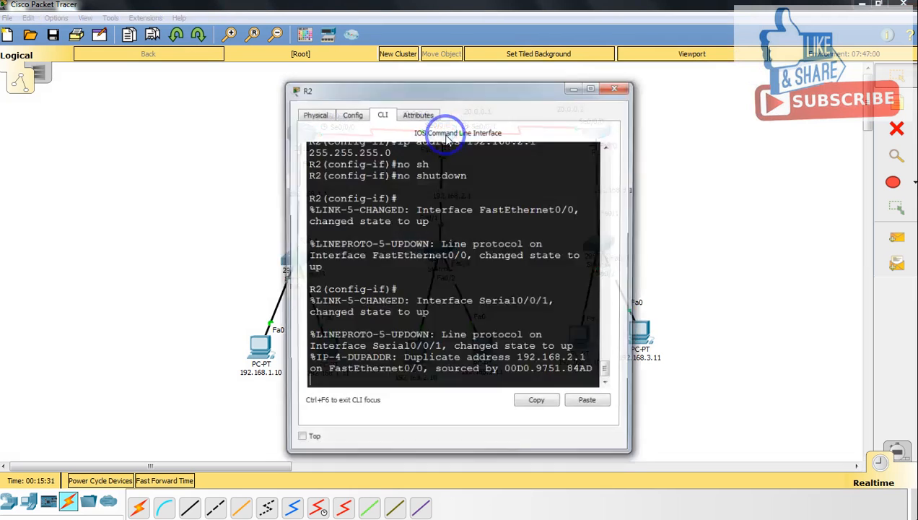
pyautogui.moveTo(452, 86); pyautogui.dragTo(617, 85)
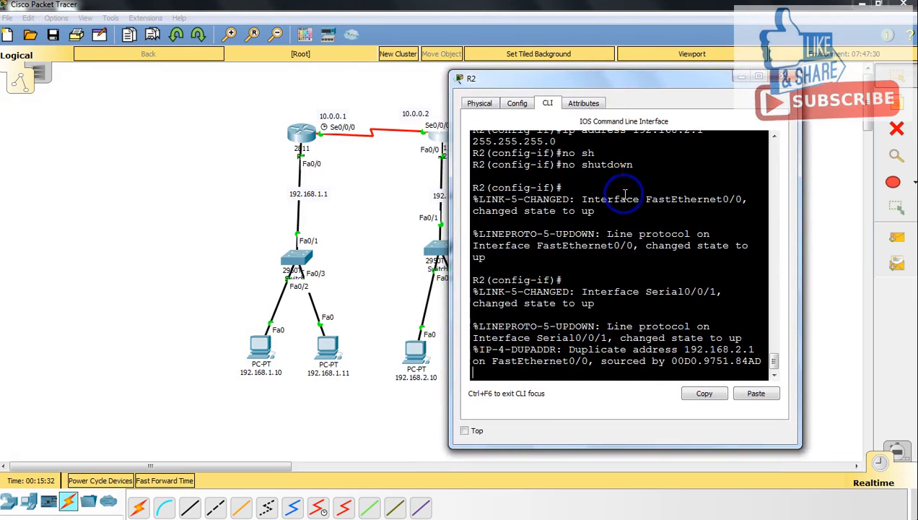
# Leave interface configuration mode on R2 and start its RIP routing process
pyautogui.press('Return')
pyautogui.write('exit')
pyautogui.press('Return')
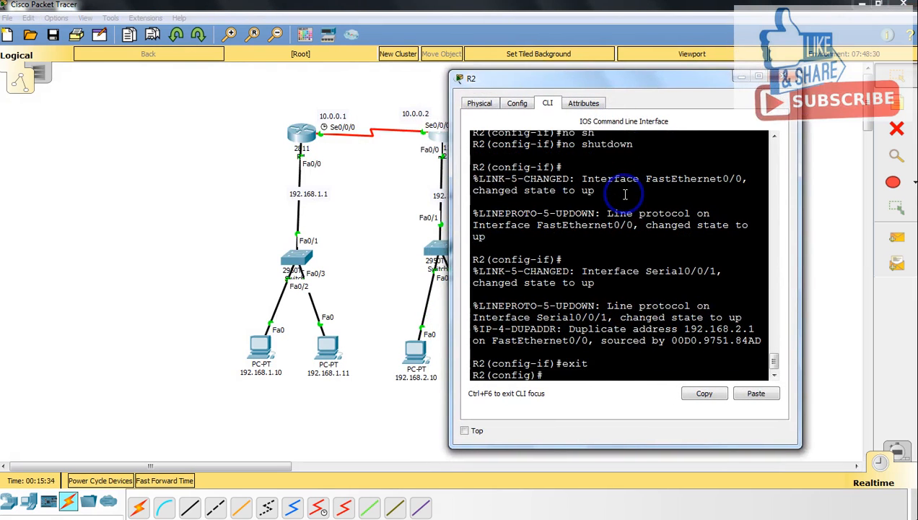
pyautogui.write('rou')
pyautogui.press('Tab')
pyautogui.write('r')
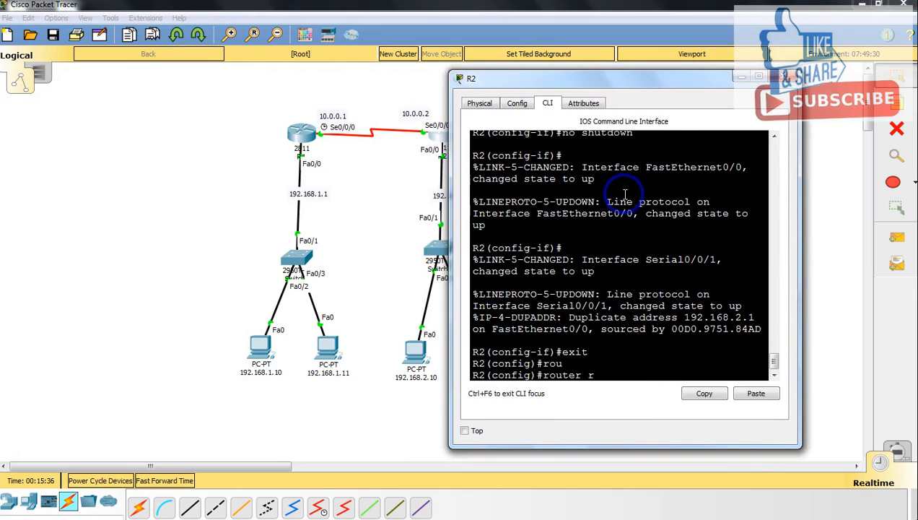
pyautogui.write('ip')
pyautogui.press('Tab')
pyautogui.press('Return')
# Set the RIP routing process on R2 to version 2
pyautogui.write('version')
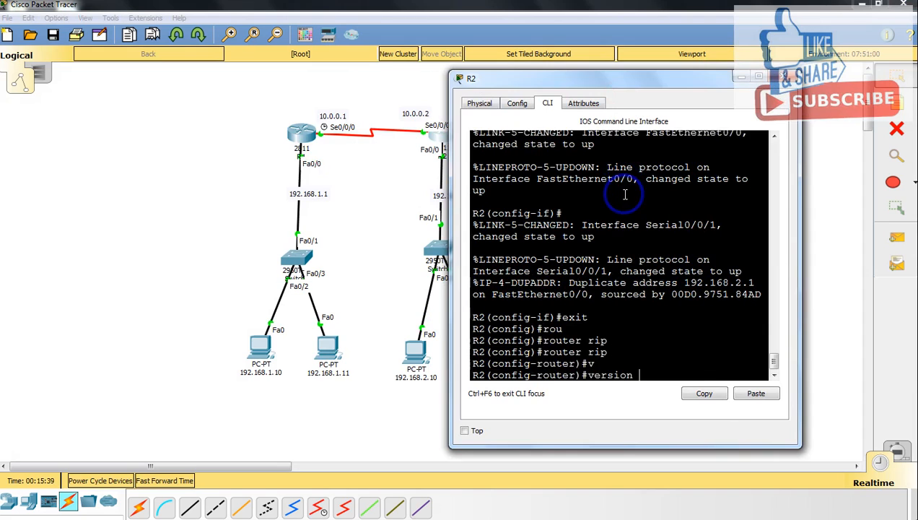
pyautogui.press('Return')
pyautogui.write('version 2')
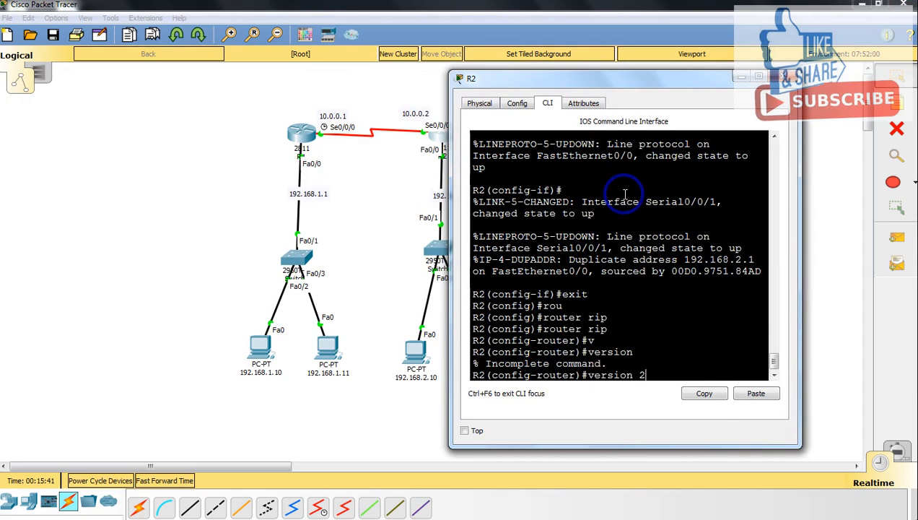
pyautogui.press('Return')
# Add the networks 10.0.0.0 and 20.0.0.0 to R2's RIP configuration, moving the window clear of R2's interface labels
pyautogui.write('net')
pyautogui.press('Tab')
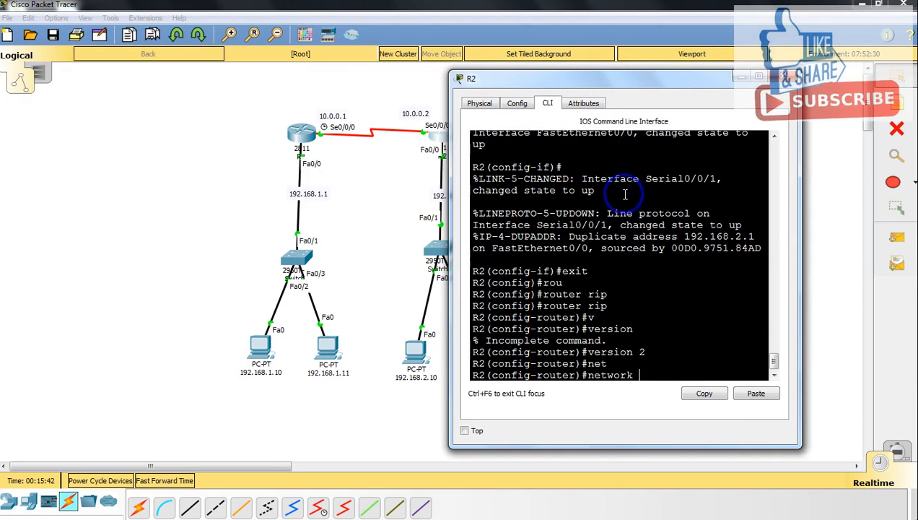
pyautogui.write('10.0.0.0')
pyautogui.press('Return')
pyautogui.press('Up')
pyautogui.press('Left')
pyautogui.press('Left')
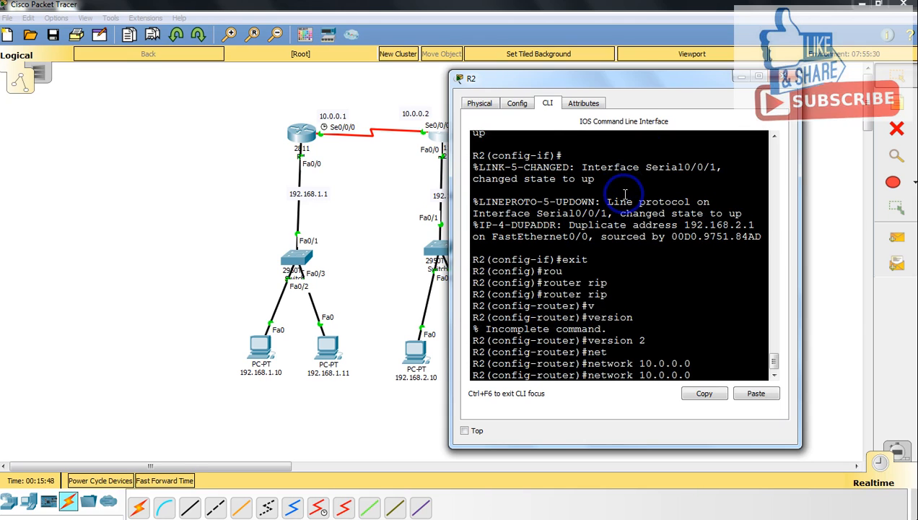
pyautogui.moveTo(641, 78); pyautogui.dragTo(714, 69)
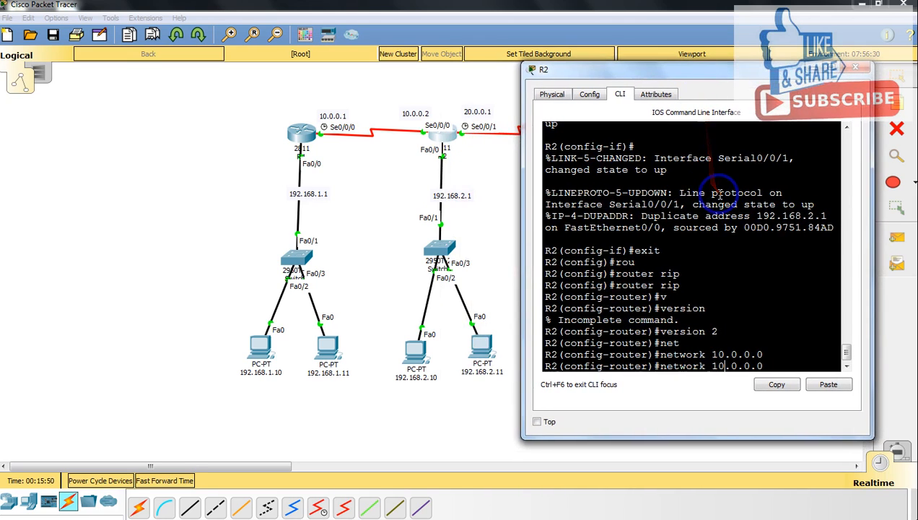
pyautogui.press('Left')
pyautogui.press('BackSpace')
pyautogui.write('2')
pyautogui.press('Return')
# Add the network 192.168.2.0 to R2's RIP configuration
pyautogui.write('net')
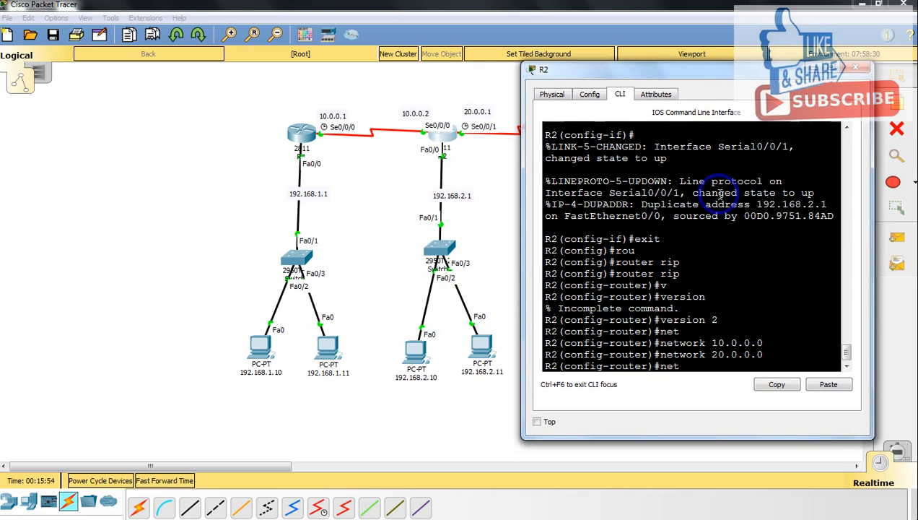
pyautogui.press('Tab')
pyautogui.write('192.16')
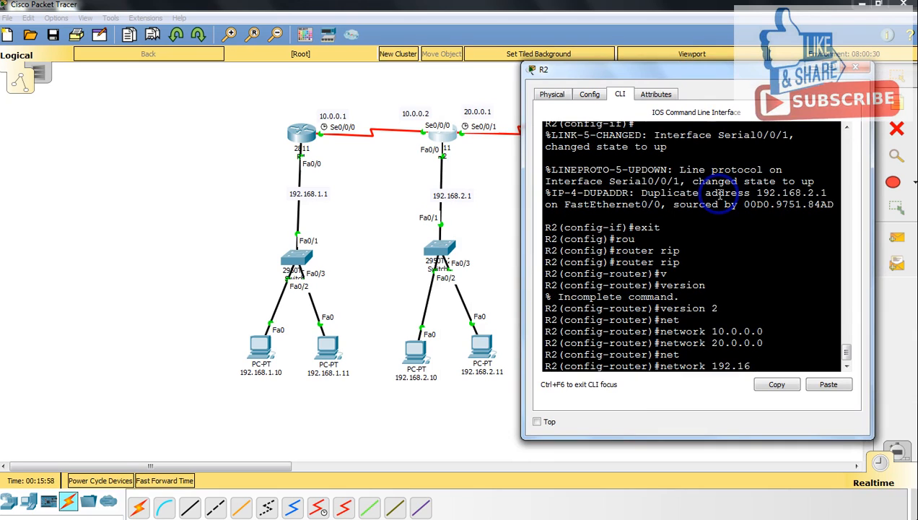
pyautogui.write('.8')
pyautogui.write('1')
pyautogui.press('BackSpace')
pyautogui.write('0')
pyautogui.press('Return')
# Turn off automatic summarization in R2's RIP configuration with no auto-summary
pyautogui.write('no au')
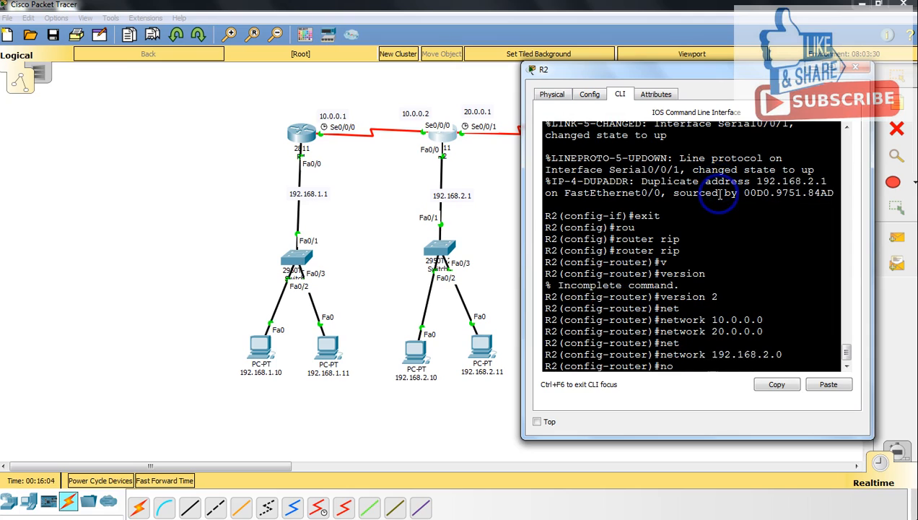
pyautogui.press('Tab')
pyautogui.press('Return')
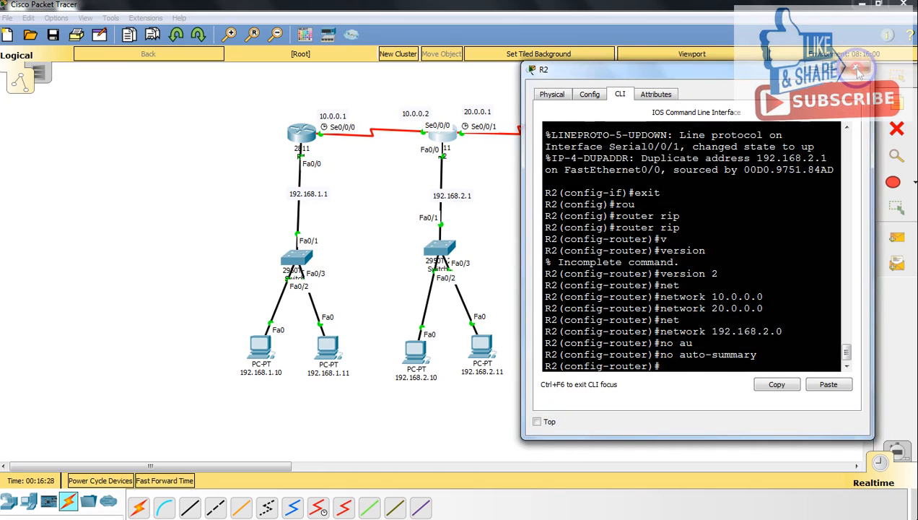
# Switch from R2 to R3's command line and exit interface configuration mode there
pyautogui.click(858, 70)
pyautogui.click(582, 133)
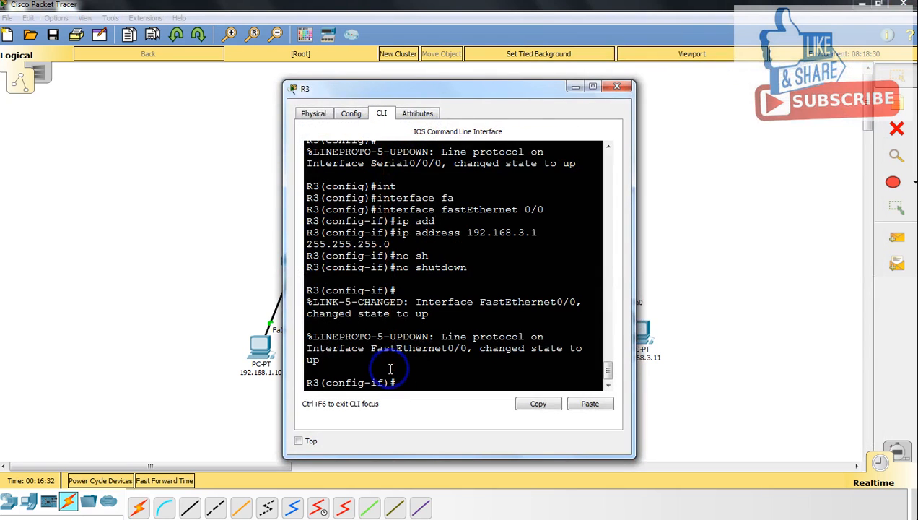
pyautogui.write('no')
pyautogui.press('BackSpace')
pyautogui.write('exit')
pyautogui.press('Return')
pyautogui.press('Return')
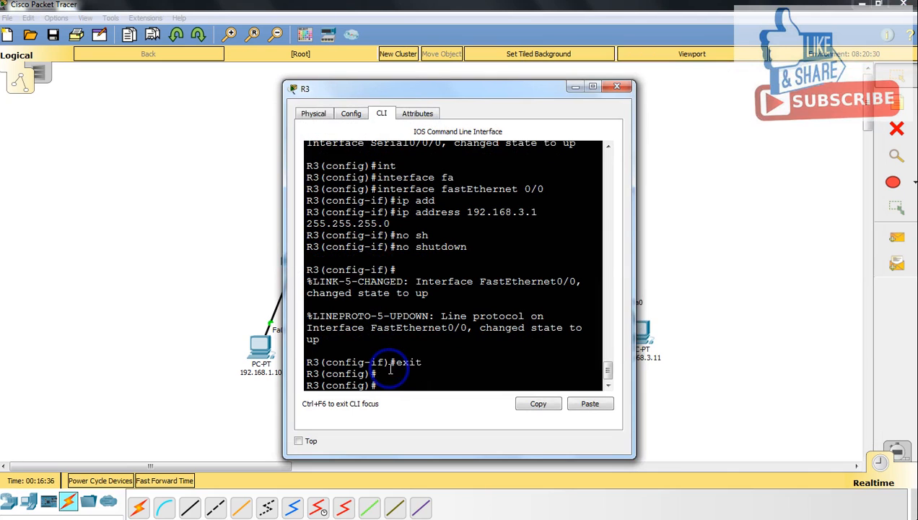
# Start the RIP routing process on R3 and set it to version 2
pyautogui.write('rou')
pyautogui.press('Tab')
pyautogui.write('r')
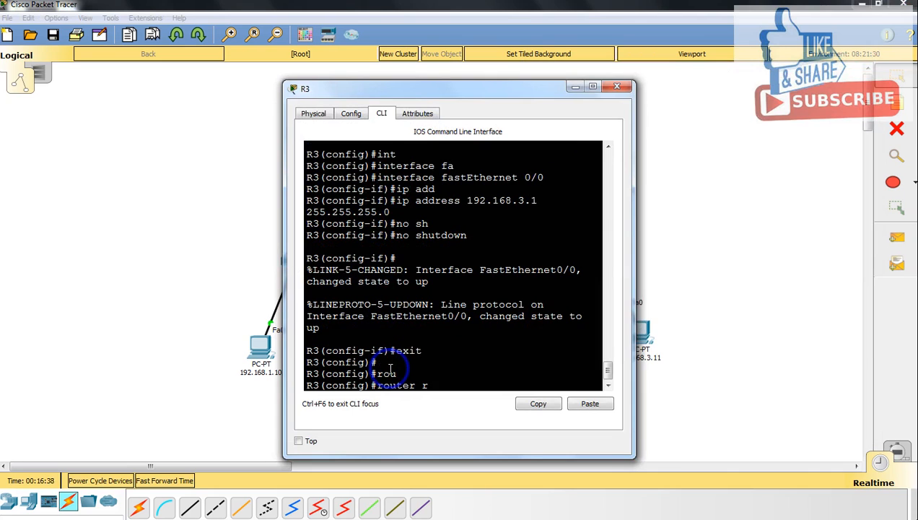
pyautogui.press('Tab')
pyautogui.press('Return')
pyautogui.write('v')
pyautogui.press('Tab')
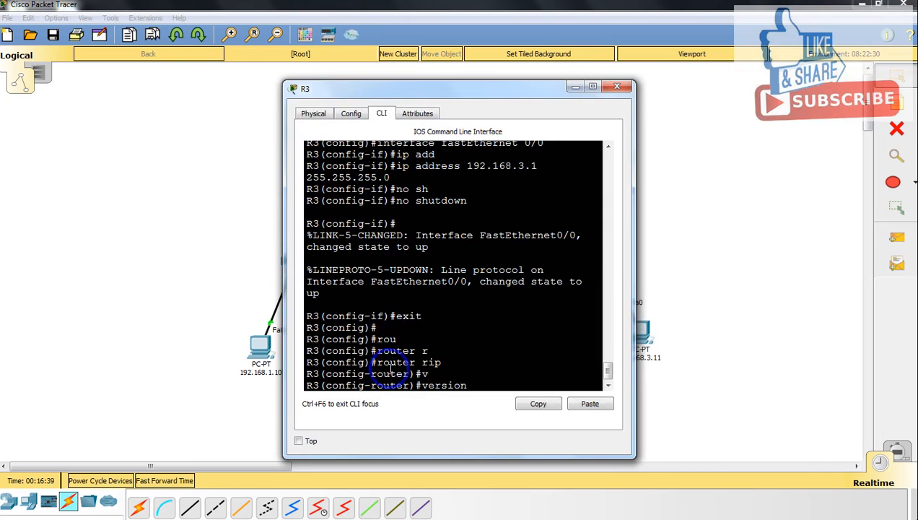
pyautogui.write('2')
pyautogui.press('Return')
# Add the network 20.0.0.0 to R3's RIP configuration, moving the window clear of the R3 network
pyautogui.write('net')
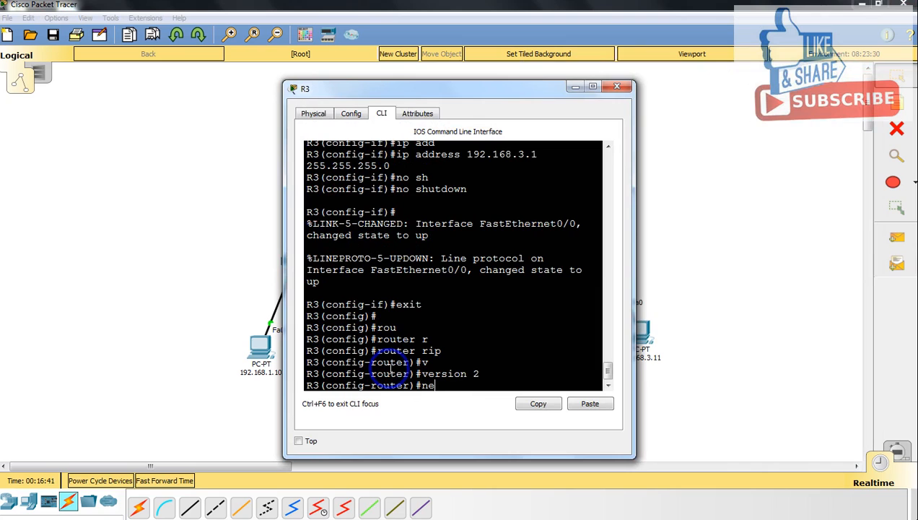
pyautogui.press('Tab')
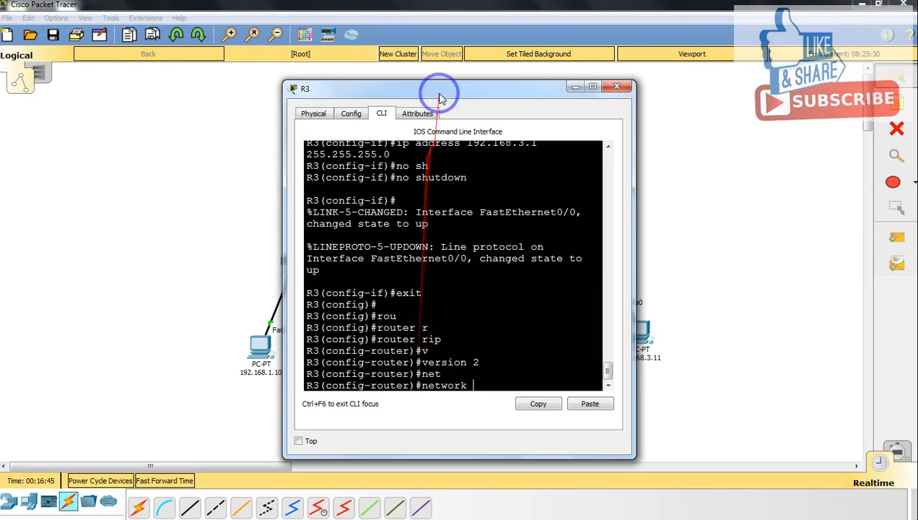
pyautogui.moveTo(490, 89); pyautogui.dragTo(374, 87)
pyautogui.write('2')
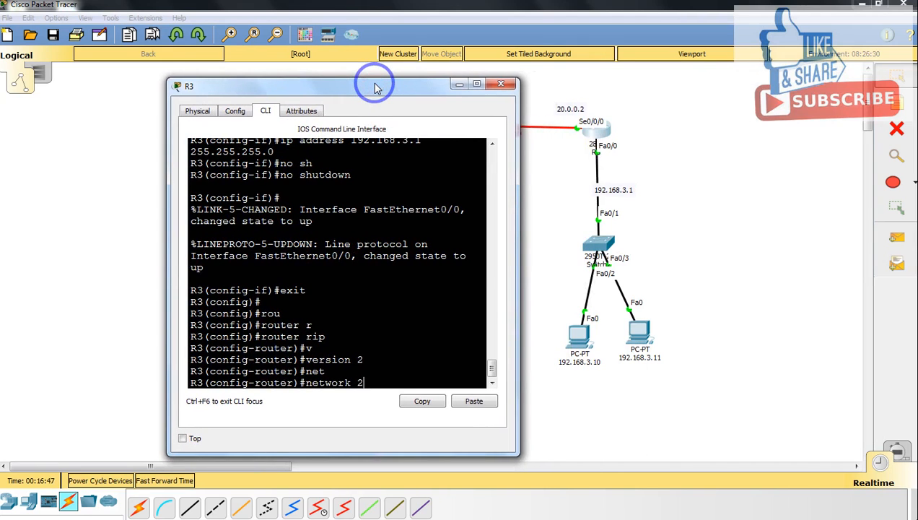
pyautogui.write('0.0.0.0')
pyautogui.press('Return')
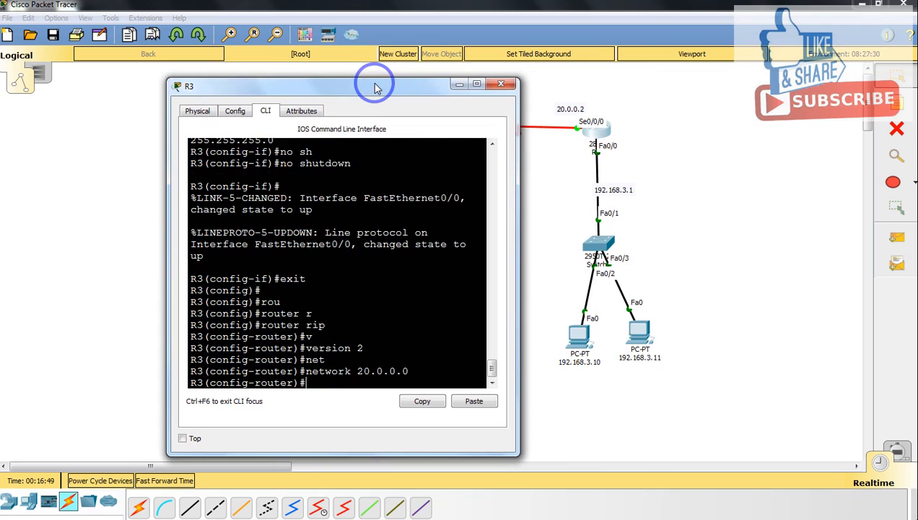
# Add the network 192.168.3.0 to R3's RIP configuration
pyautogui.write('net')
pyautogui.press('Tab')
pyautogui.write('1')
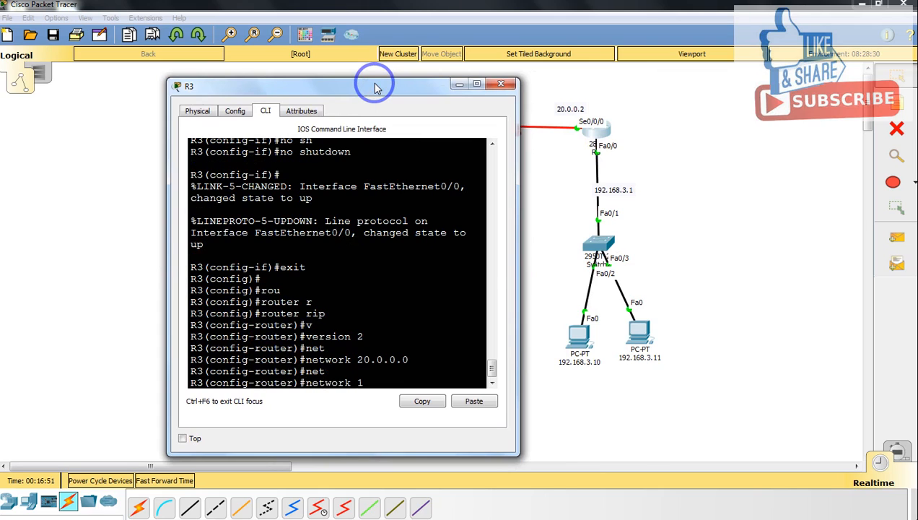
pyautogui.write('92.168.3.0')
pyautogui.press('Return')
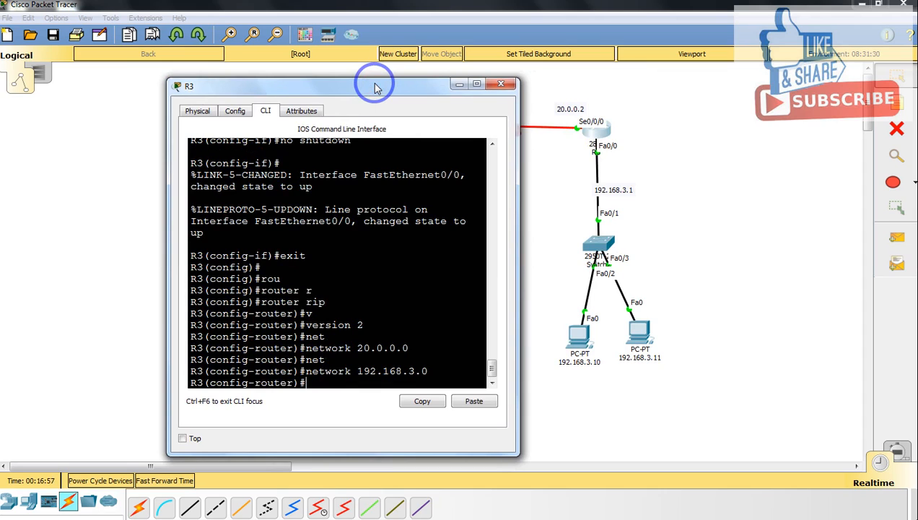
# Turn off automatic summarization in R3's RIP configuration with no auto-summary and close the R3 window
pyautogui.write('no a')
pyautogui.write('u')
pyautogui.press('Tab')
pyautogui.press('Return')
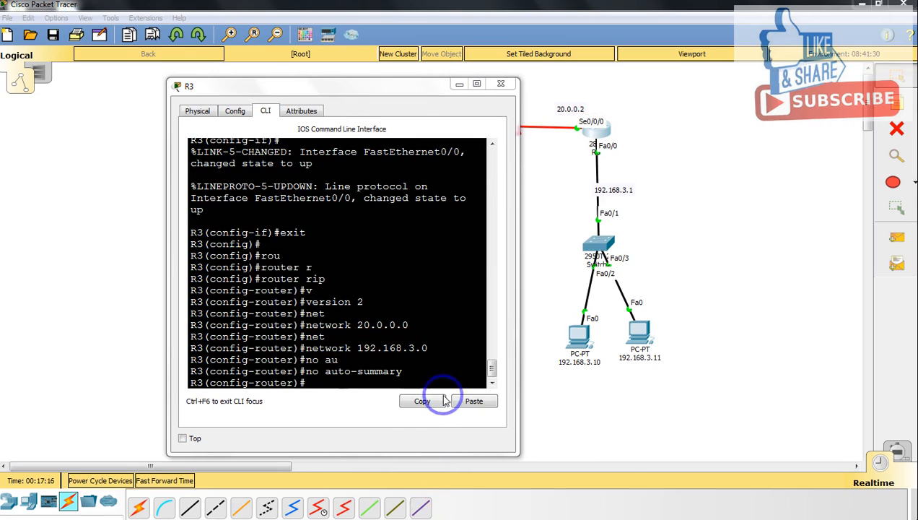
pyautogui.click(502, 85)
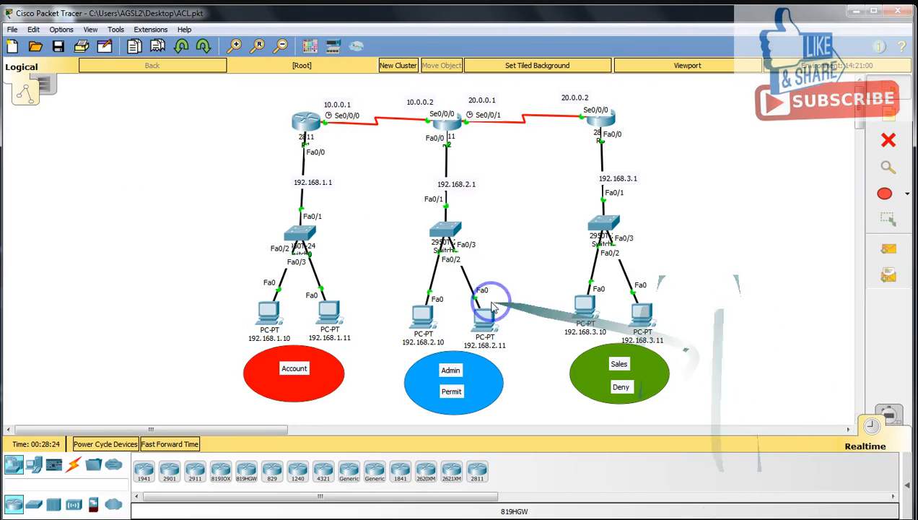
# Open the command prompt on PC 192.168.1.10 and ping R3's LAN interface at 192.168.3.1
pyautogui.click(268, 315)
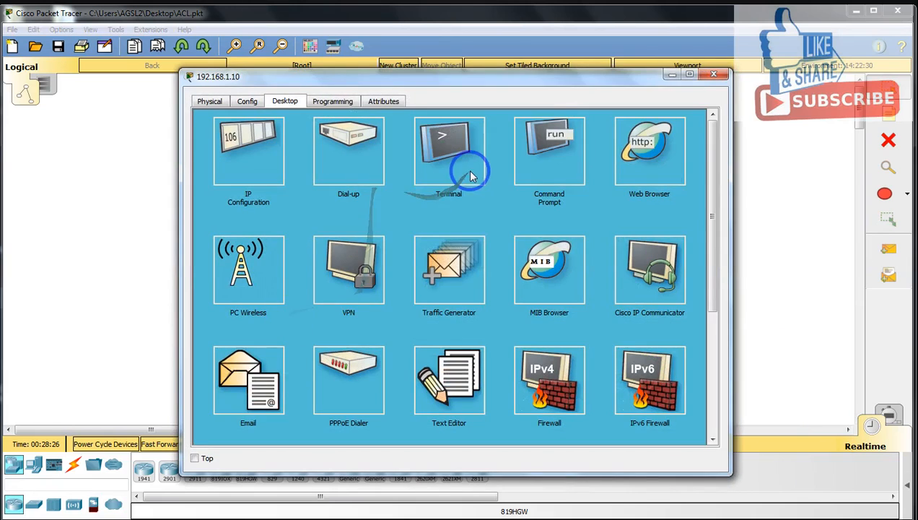
pyautogui.click(532, 174)
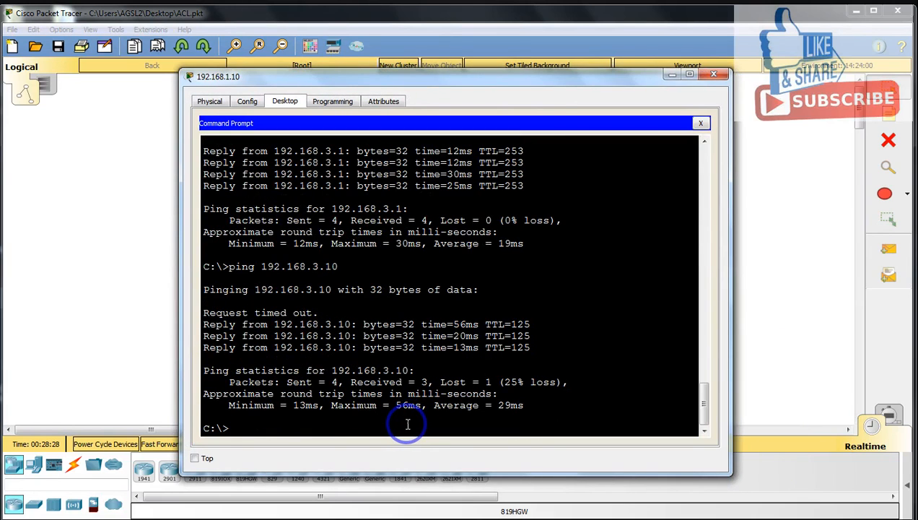
pyautogui.press('Up')
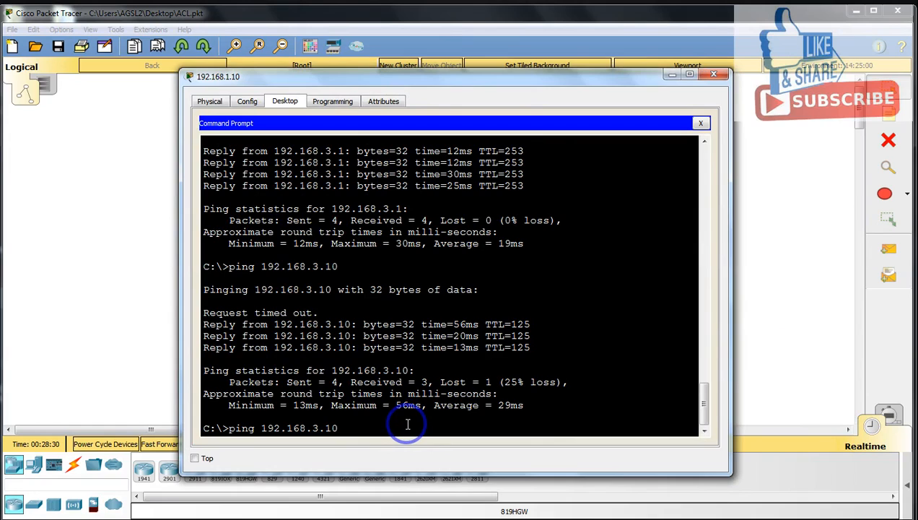
pyautogui.press('Return')
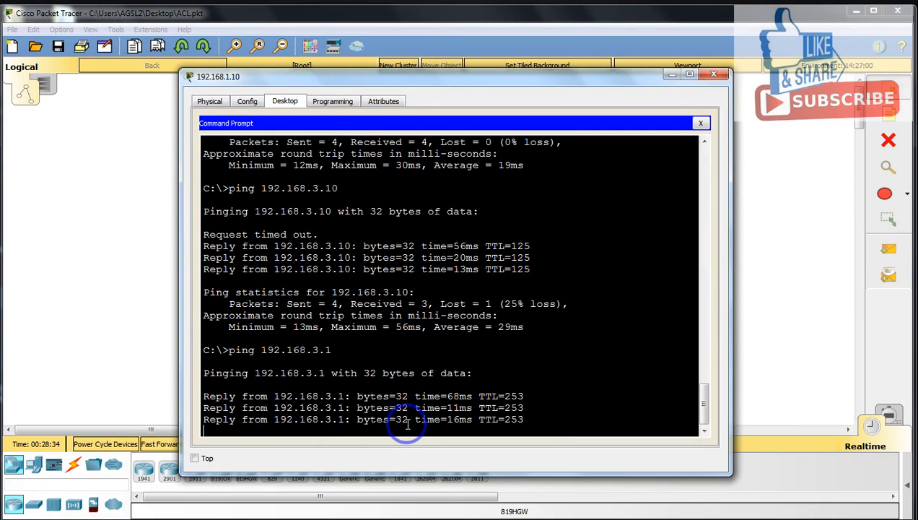
# Ping the Sales PC at 192.168.3.10 from PC 192.168.1.10
pyautogui.press('Up')
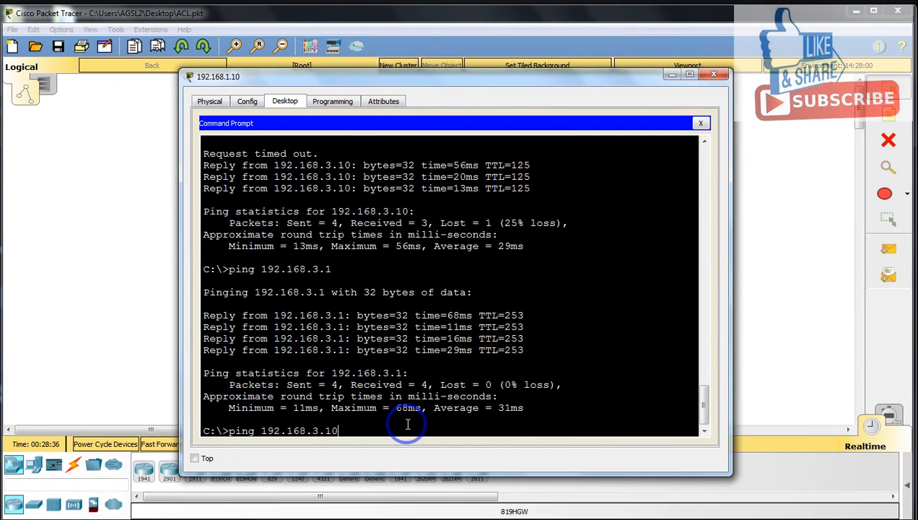
pyautogui.write('0')
pyautogui.press('Return')
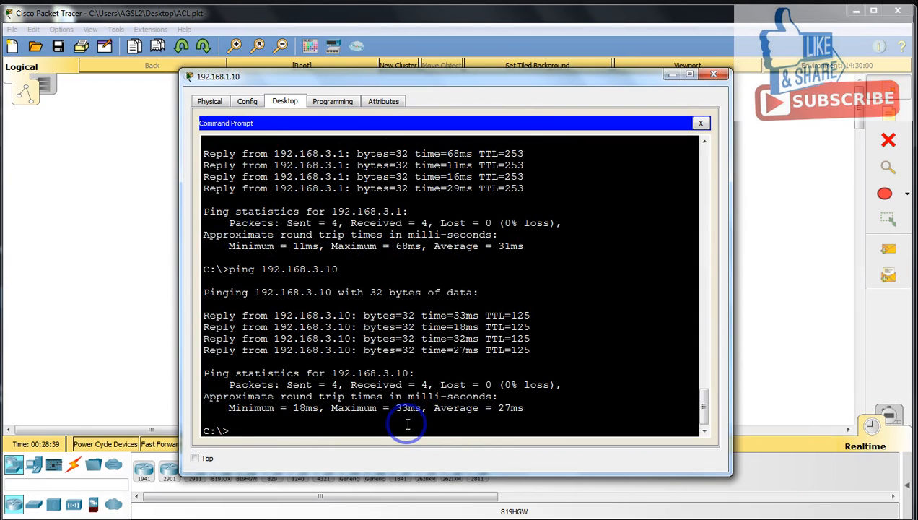
pyautogui.press('Up')
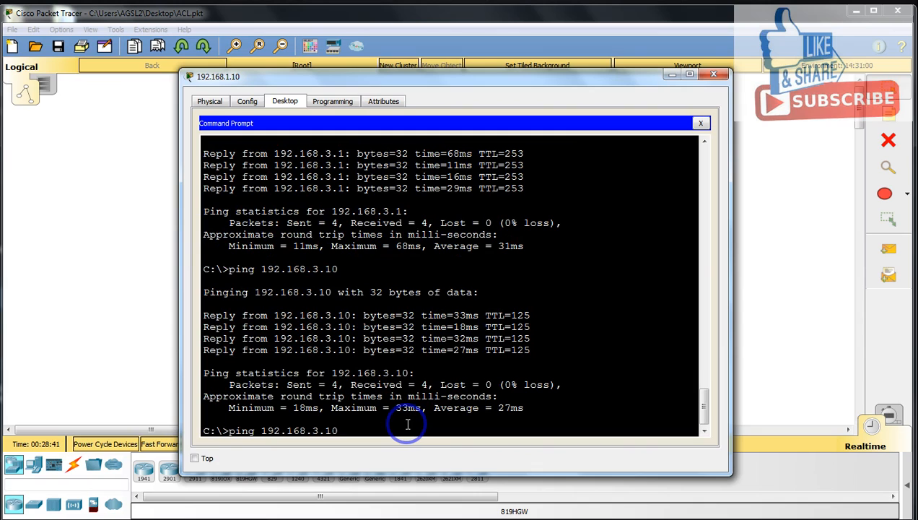
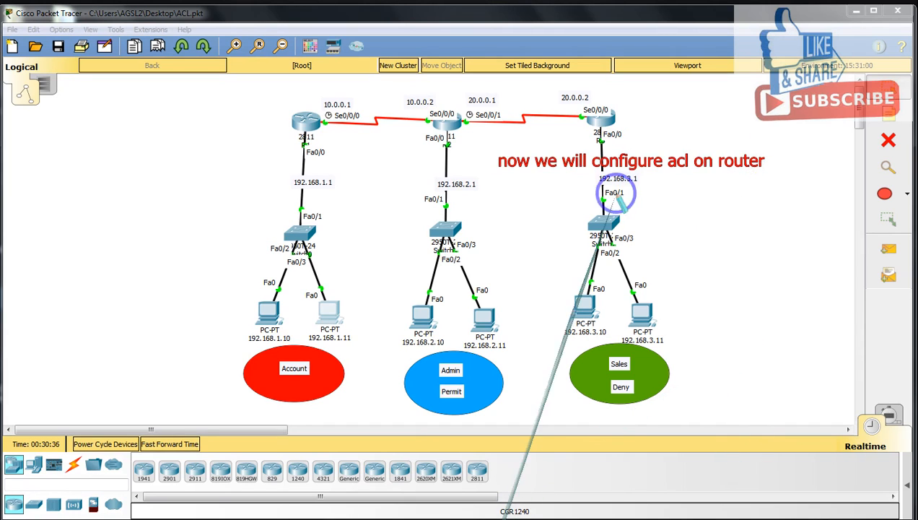
pyautogui.moveTo(499, 173); pyautogui.dragTo(761, 173)
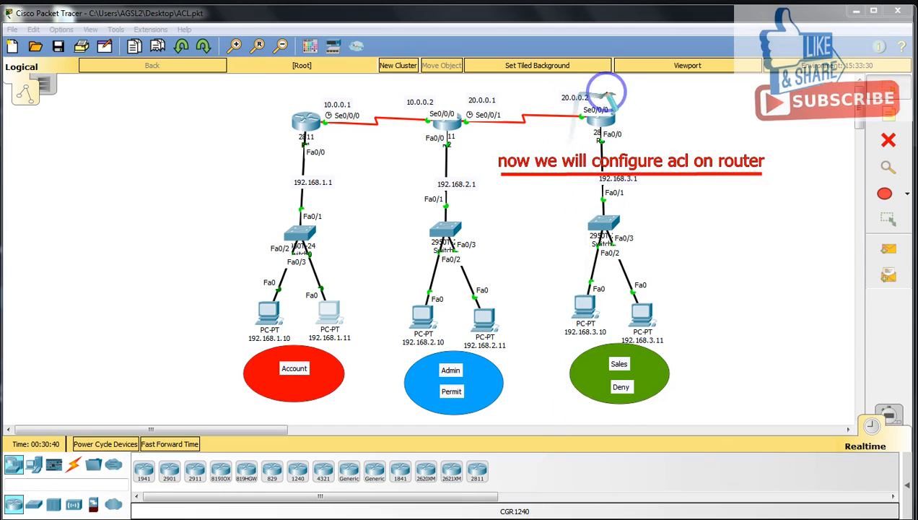
pyautogui.moveTo(601, 93)
pyautogui.mouseDown()
pyautogui.moveTo(614, 142)
pyautogui.moveTo(657, 145)
pyautogui.mouseUp()
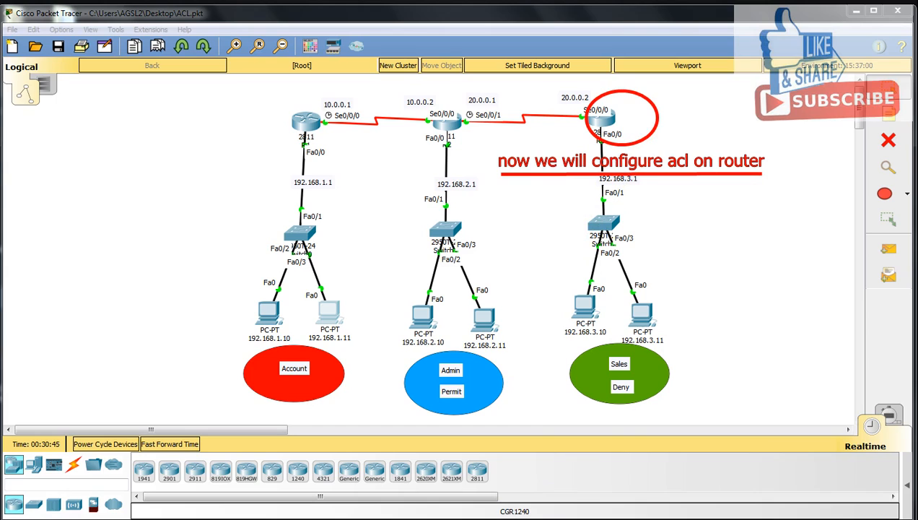
pyautogui.hotkey('ctrl', 'z')
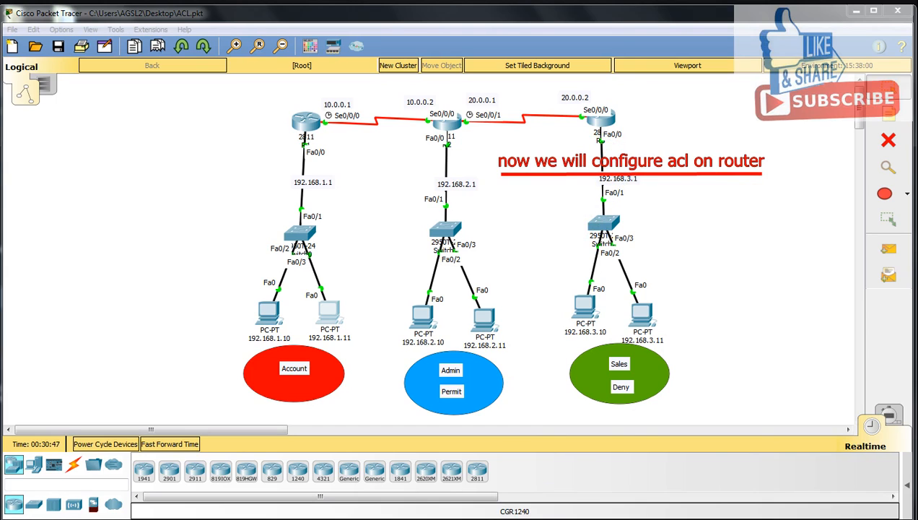
pyautogui.hotkey('ctrl', 'z')
pyautogui.hotkey('ctrl', 'z')
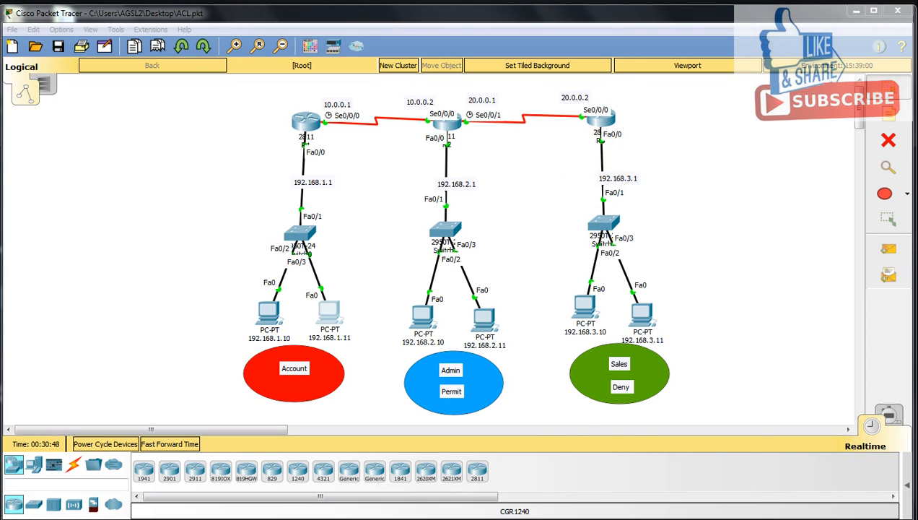
# Open the R3 router's command line and enter global configuration mode through privileged mode
pyautogui.click(605, 124)
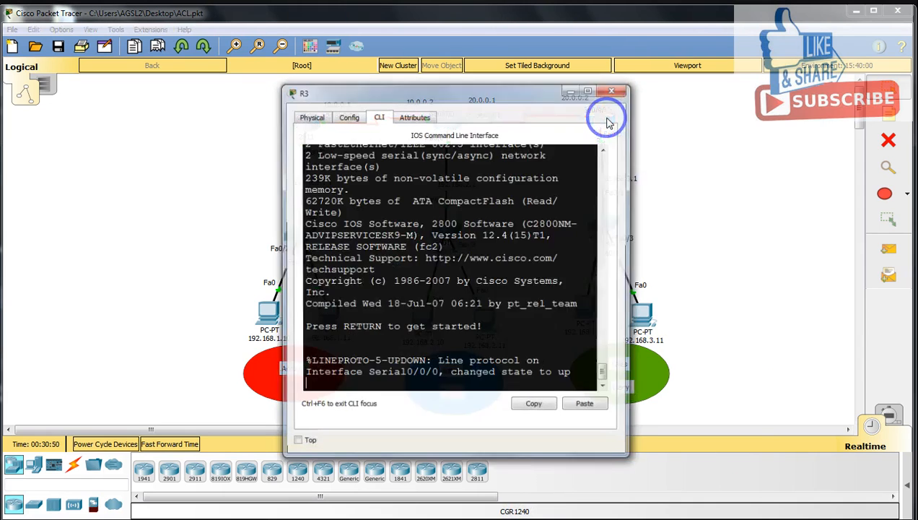
pyautogui.moveTo(500, 90); pyautogui.dragTo(508, 62)
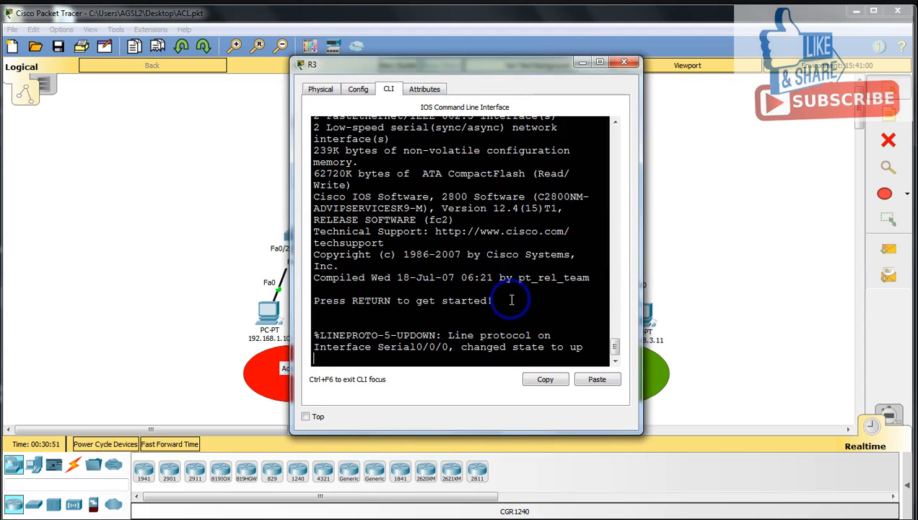
pyautogui.press('Return')
pyautogui.press('Return')
pyautogui.moveTo(489, 65); pyautogui.dragTo(708, 63)
pyautogui.write('en')
pyautogui.press('Tab')
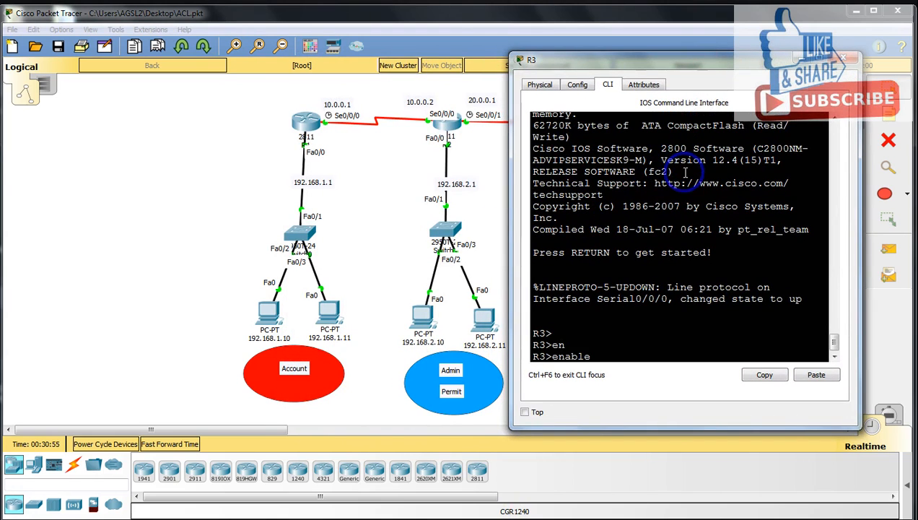
pyautogui.press('Return')
pyautogui.write('con')
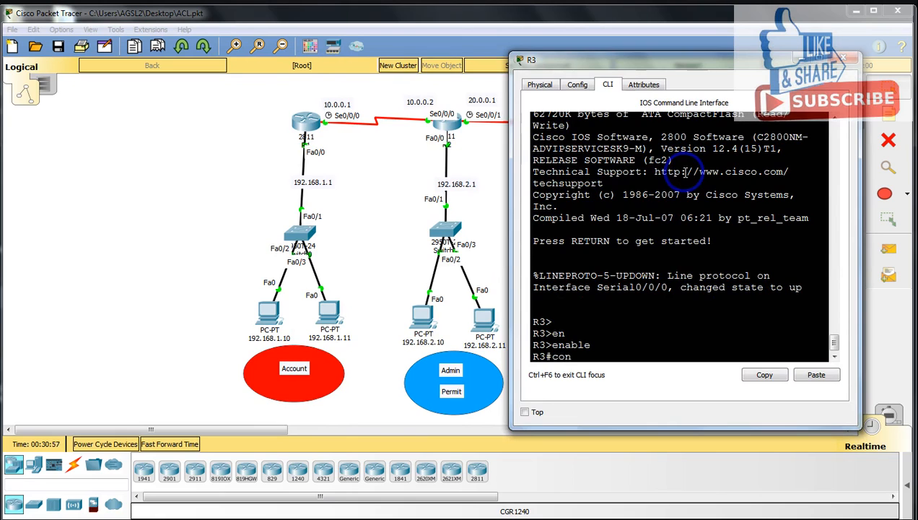
pyautogui.write('f')
pyautogui.press('Tab')
pyautogui.write('t')
pyautogui.press('Tab')
pyautogui.press('Return')
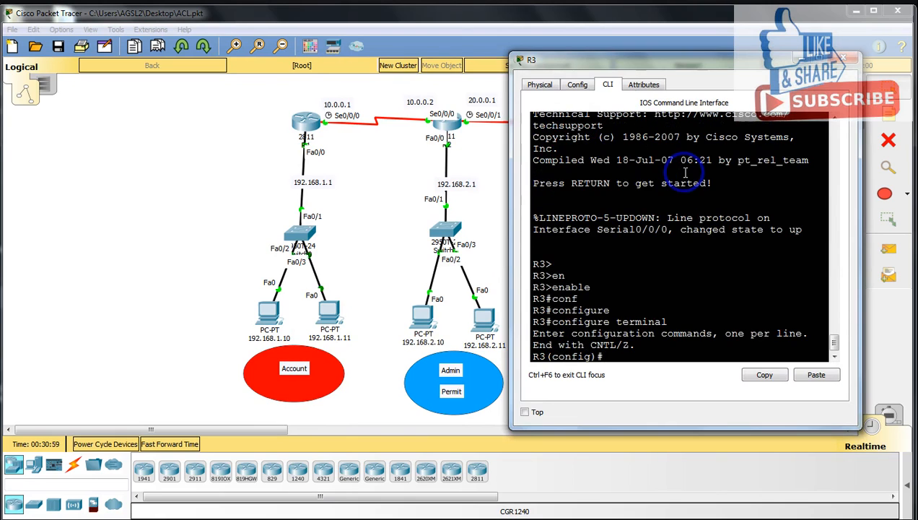
# Create standard access list 20 on R3 with an entry denying network 192.168.1.0 with wildcard mask 0.0.0.255
pyautogui.write('acc')
pyautogui.press('Tab')
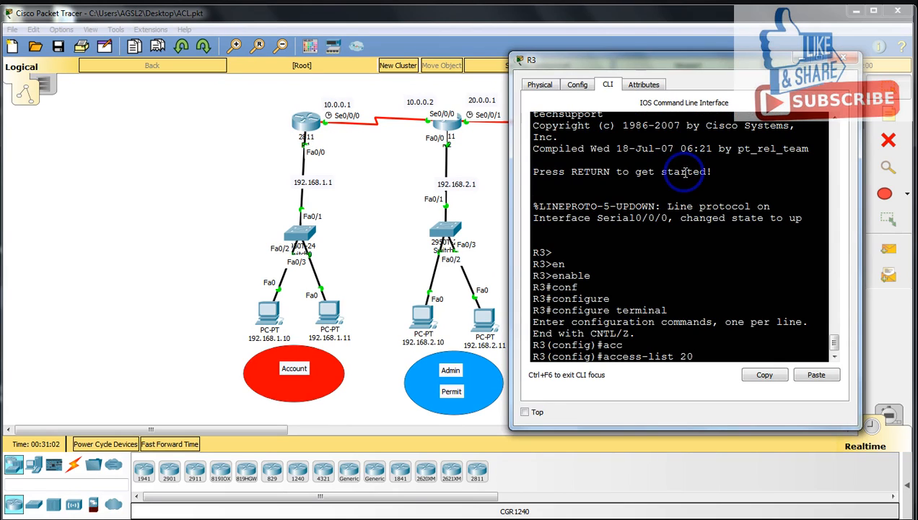
pyautogui.write('20 ?')
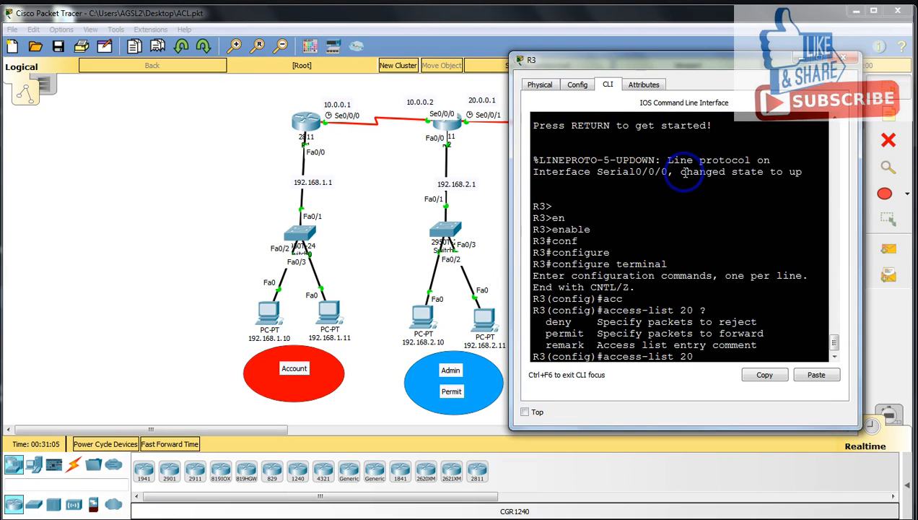
pyautogui.write('den')
pyautogui.press('Tab')
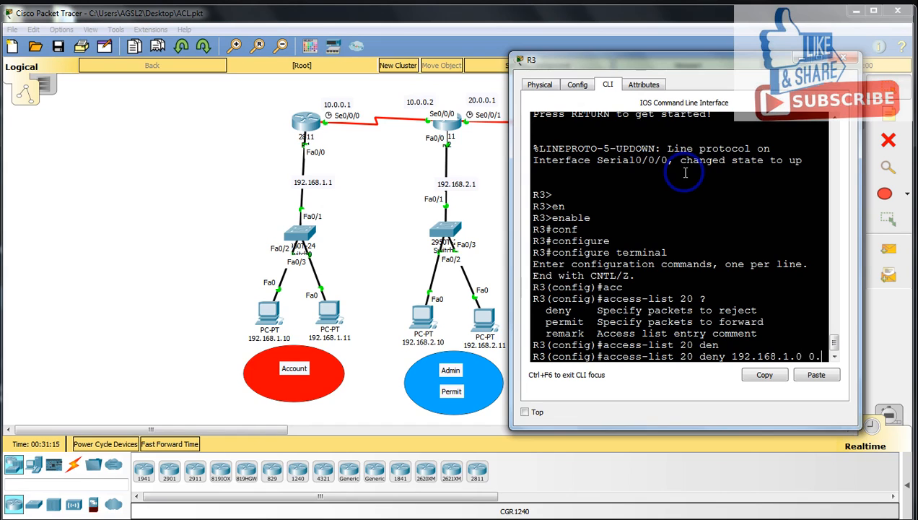
pyautogui.write('2')
pyautogui.press('BackSpace')
pyautogui.press('BackSpace')
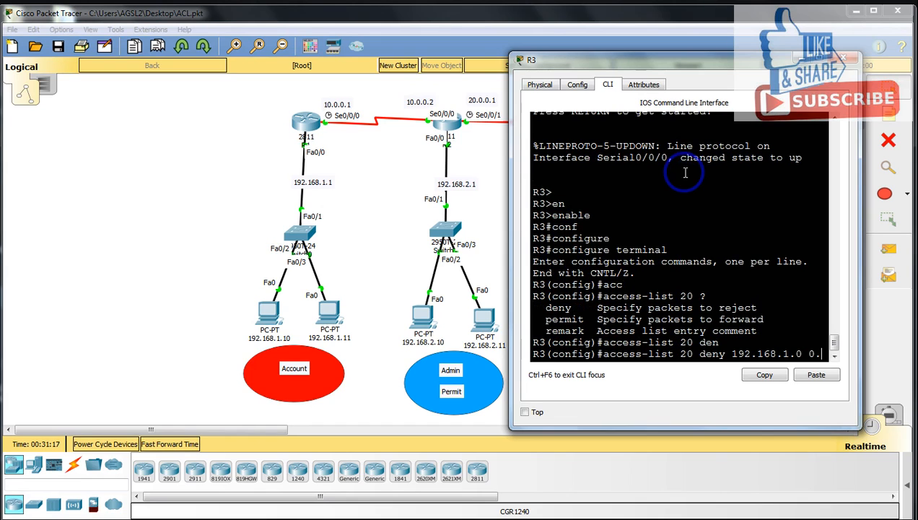
pyautogui.write('0.0.255')
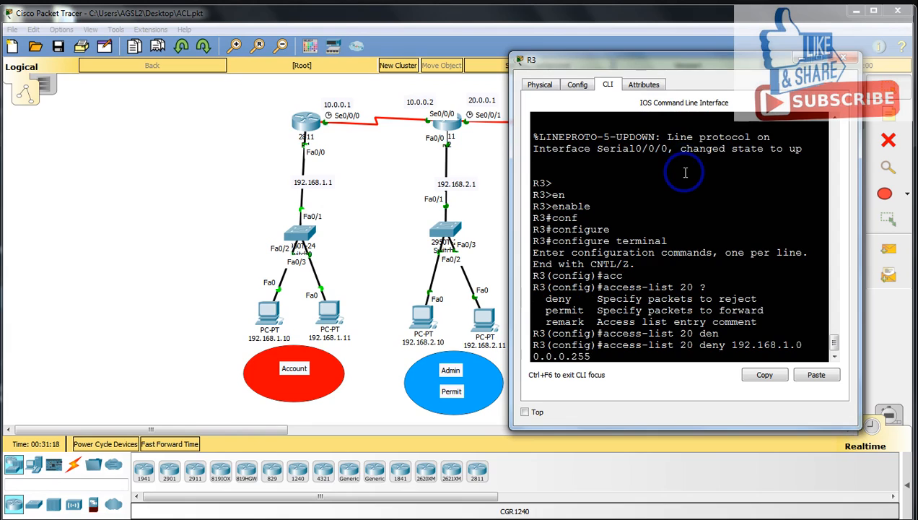
pyautogui.press('Return')
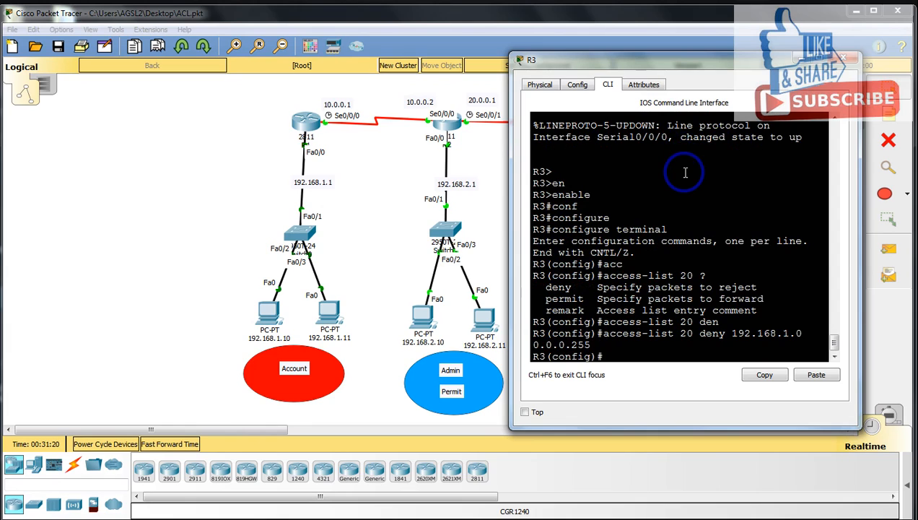
# Add an entry to R3's access list 20 that permits any other source
pyautogui.write('acc')
pyautogui.press('Tab')
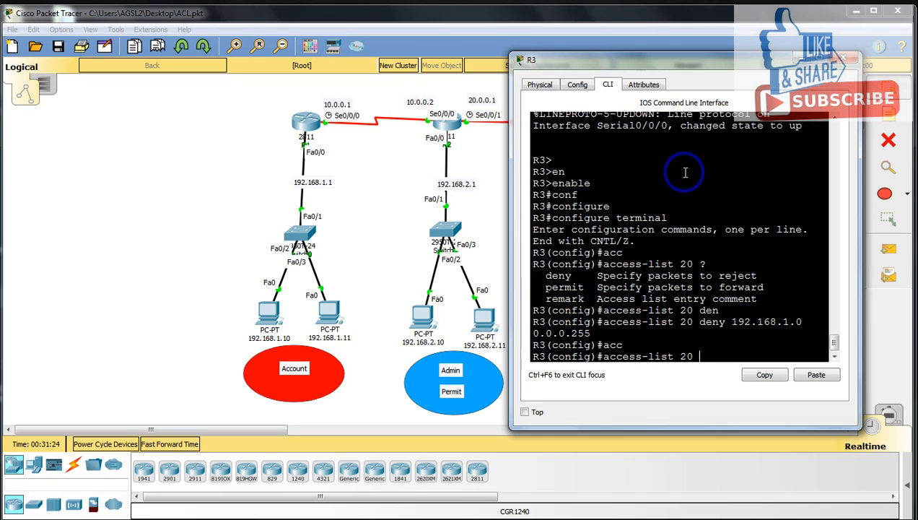
pyautogui.write('20 per')
pyautogui.press('Tab')
pyautogui.write('a')
pyautogui.press('Tab')
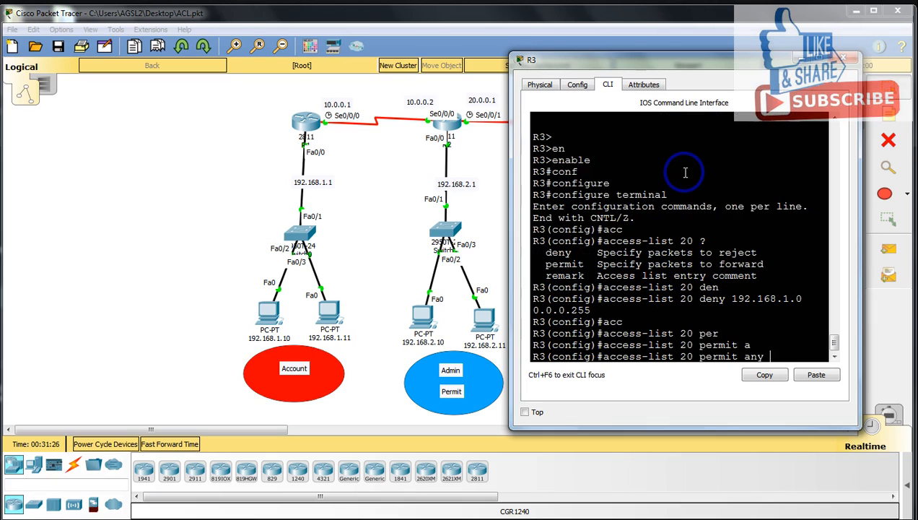
pyautogui.press('Return')
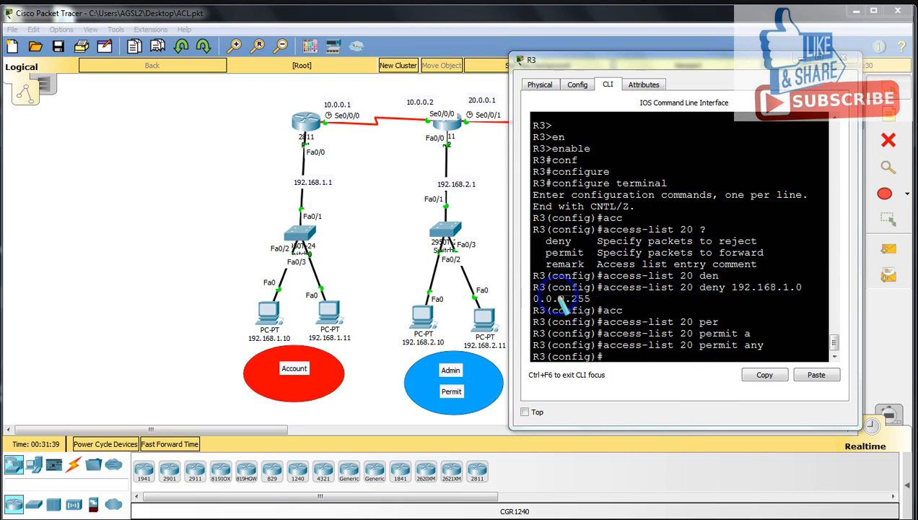
pyautogui.moveTo(542, 297); pyautogui.dragTo(807, 296)
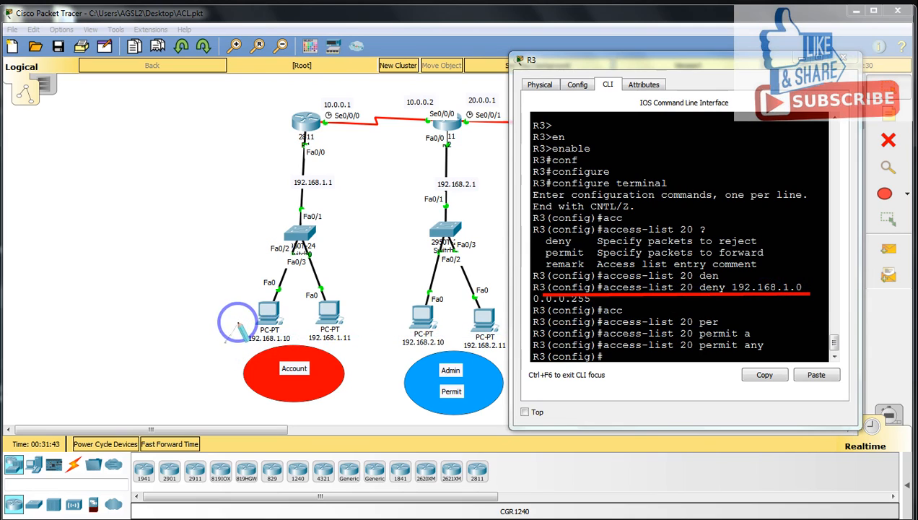
pyautogui.moveTo(242, 214); pyautogui.dragTo(363, 196)
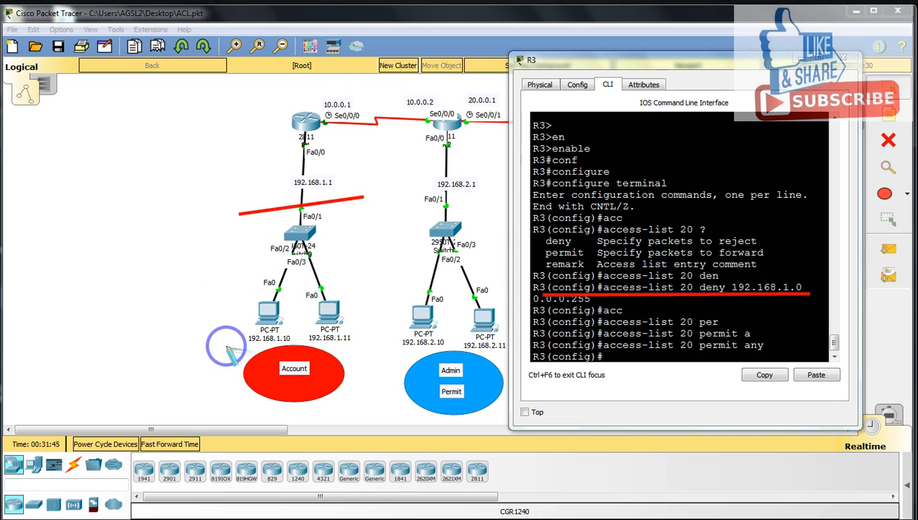
pyautogui.moveTo(268, 178); pyautogui.dragTo(363, 170)
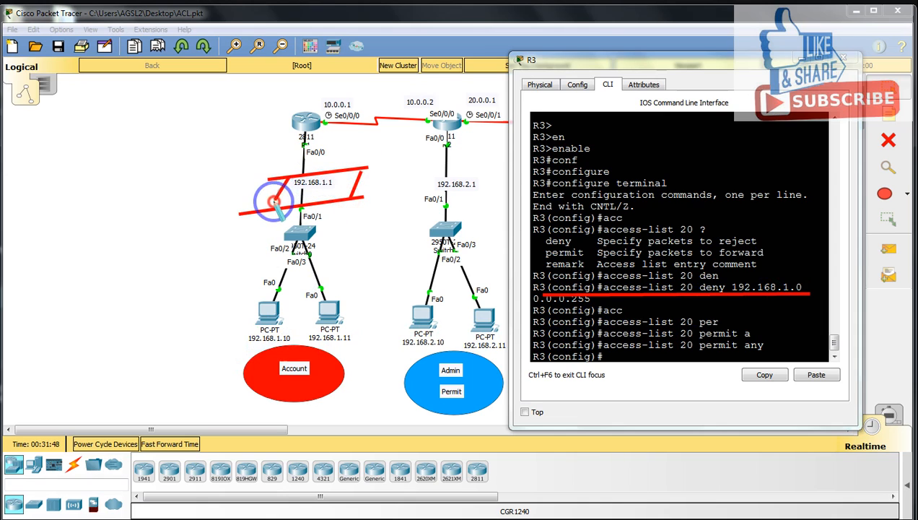
pyautogui.moveTo(269, 203); pyautogui.dragTo(293, 177)
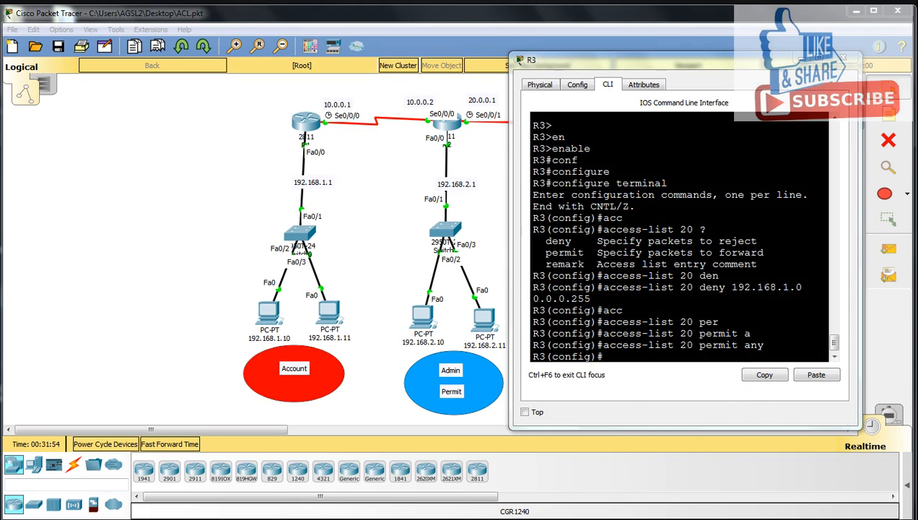
# Enter interface configuration mode for serial 0/0/0 on R3, keeping the R3 window clear of the router in the topology
pyautogui.click(630, 357)
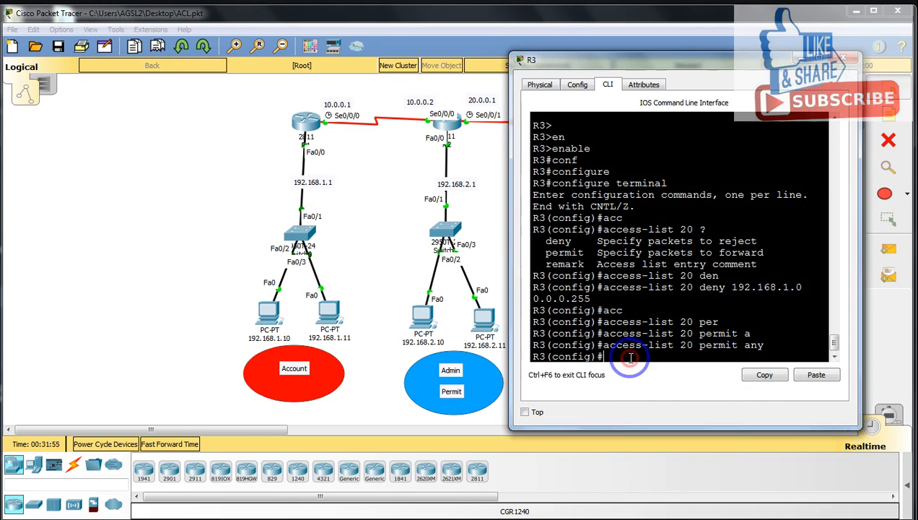
pyautogui.write('int')
pyautogui.press('Tab')
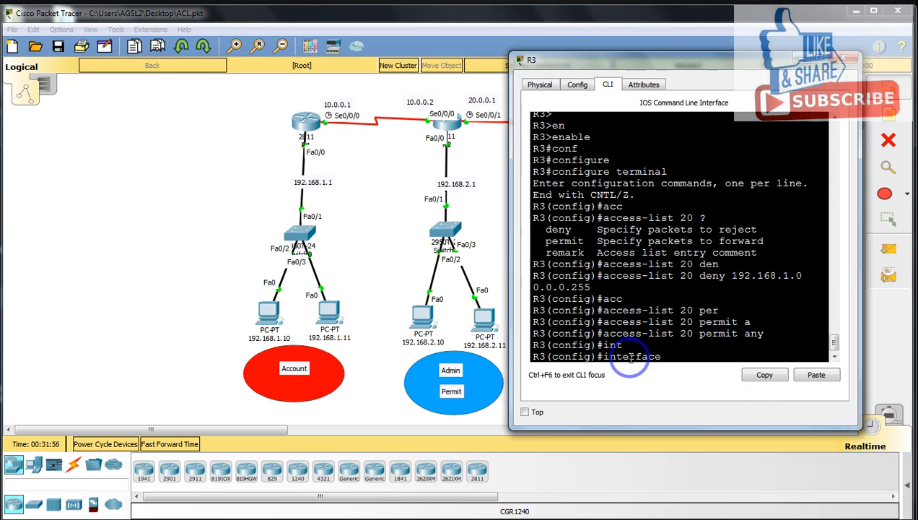
pyautogui.moveTo(752, 64); pyautogui.dragTo(303, 59)
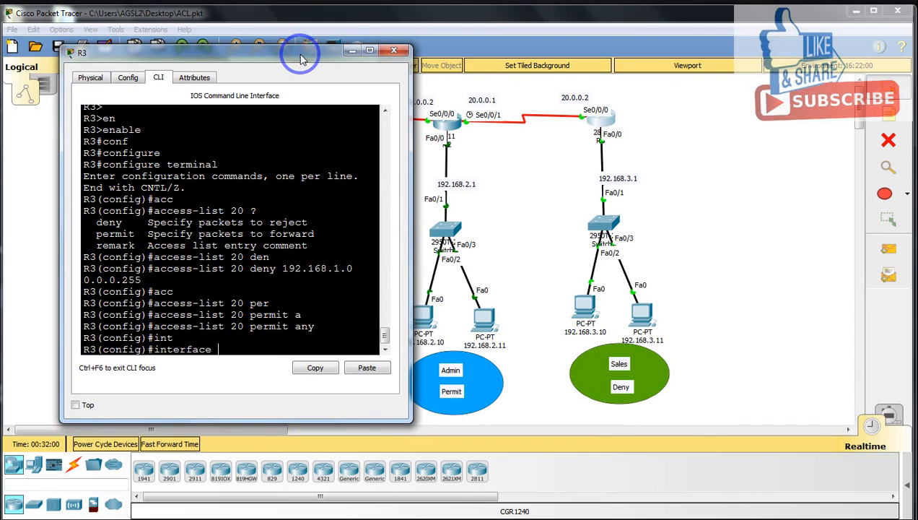
pyautogui.write('se')
pyautogui.press('Tab')
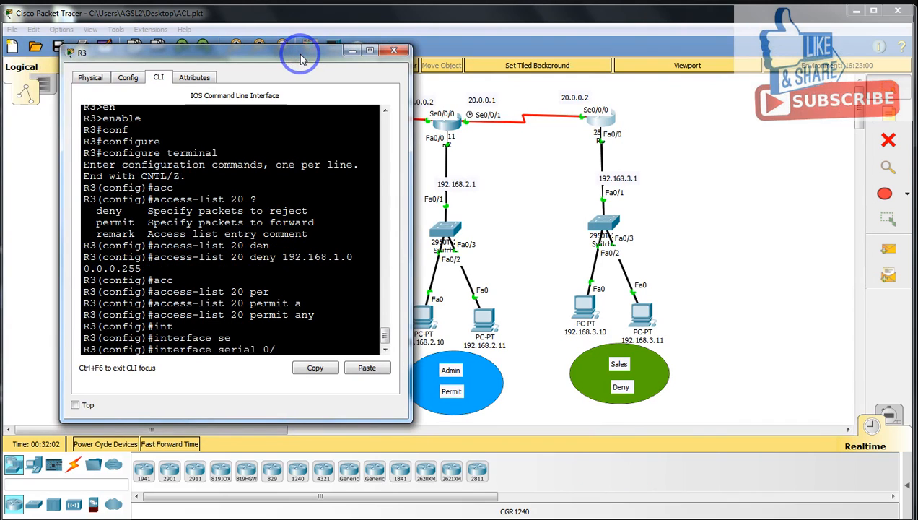
pyautogui.write('0/0/0')
pyautogui.press('Return')
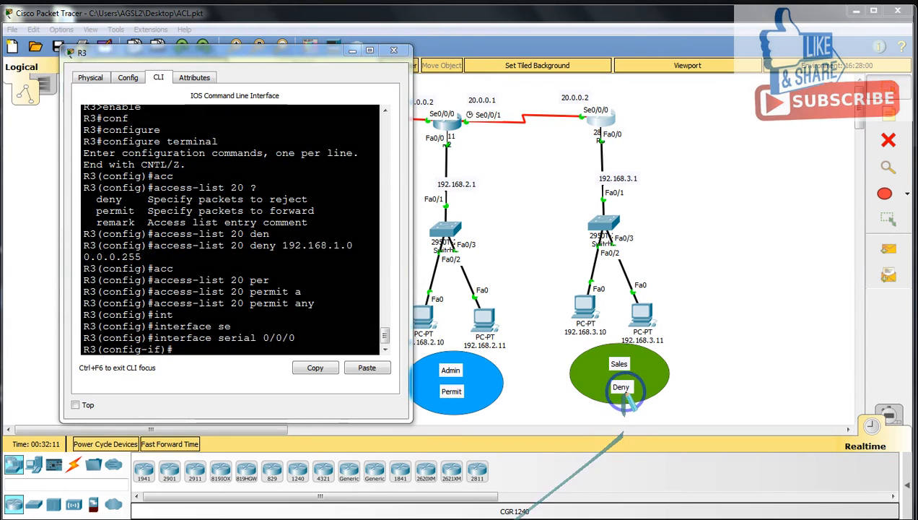
pyautogui.moveTo(197, 346); pyautogui.dragTo(309, 346)
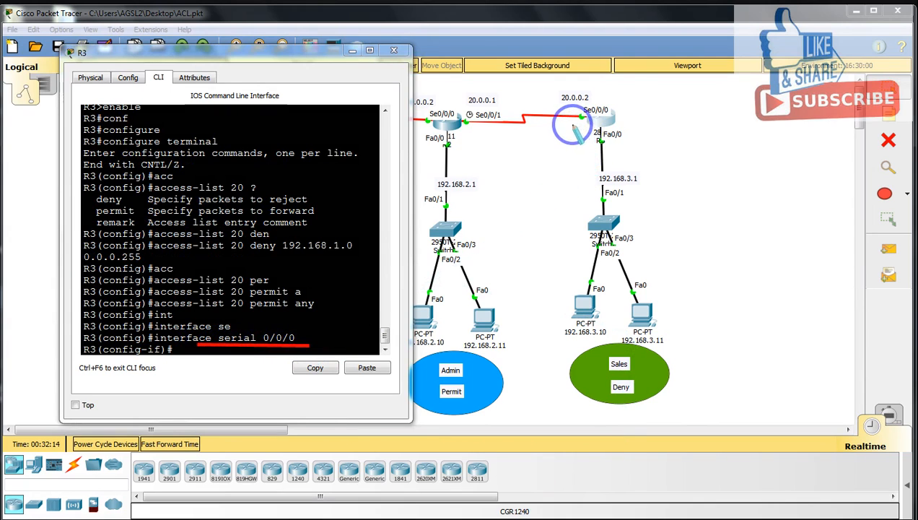
pyautogui.moveTo(590, 124); pyautogui.dragTo(638, 99)
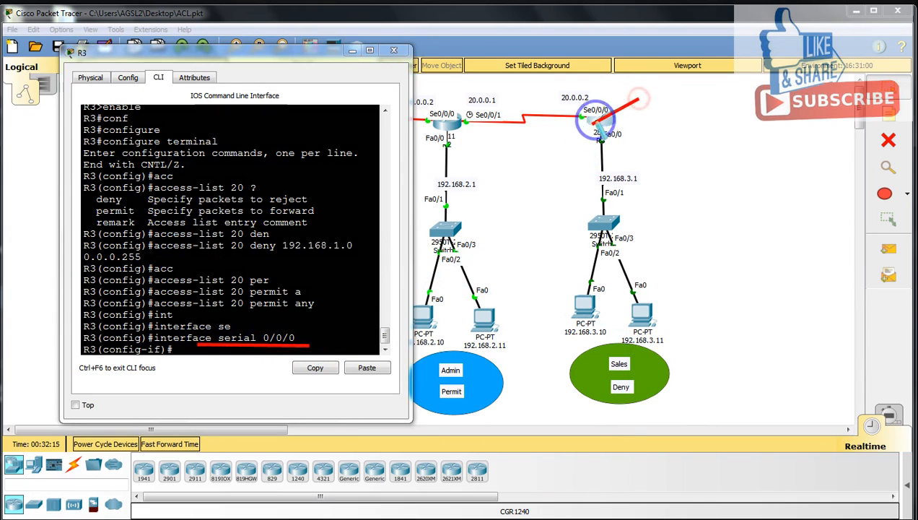
pyautogui.moveTo(574, 113)
pyautogui.mouseDown()
pyautogui.moveTo(634, 81)
pyautogui.moveTo(599, 99)
pyautogui.moveTo(624, 92)
pyautogui.moveTo(606, 124)
pyautogui.mouseUp()
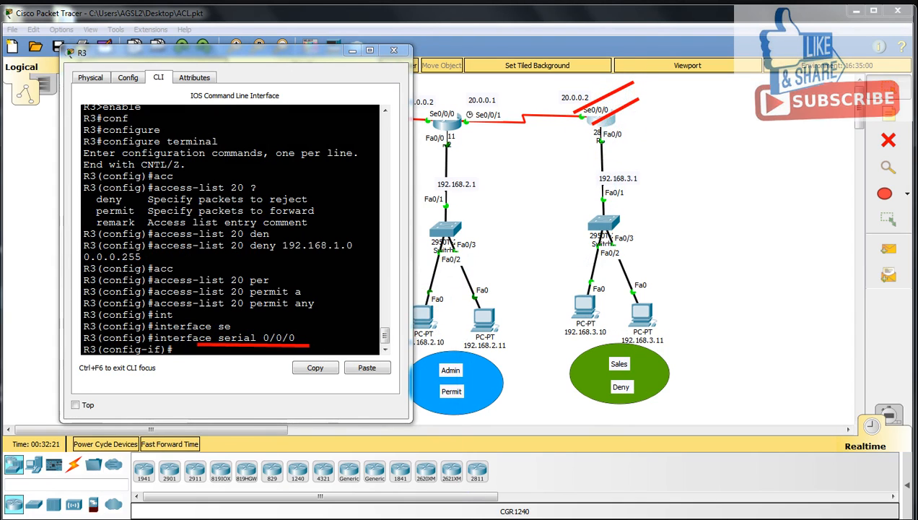
pyautogui.hotkey('ctrl', 'z')
pyautogui.hotkey('ctrl', 'z')
pyautogui.hotkey('ctrl', 'z')
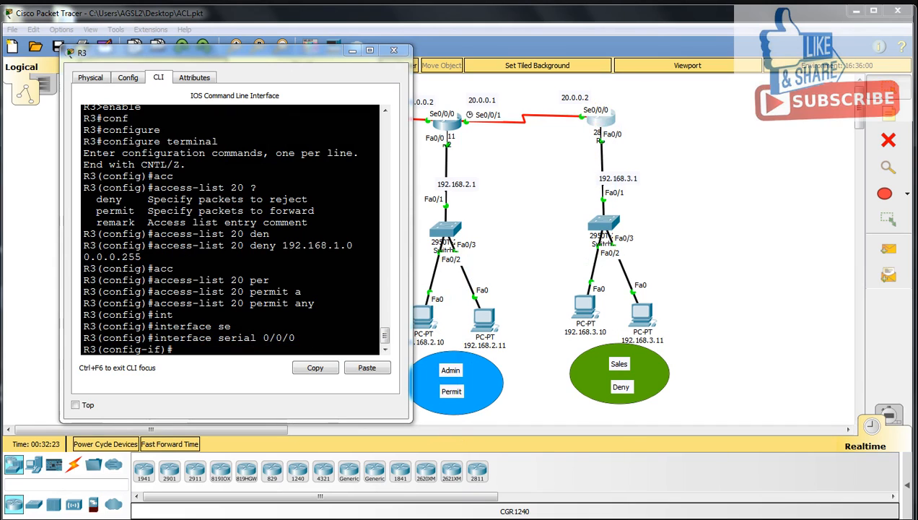
# Apply access group 20 inbound on R3's serial 0/0/0 interface and close the R3 window
pyautogui.click(210, 353)
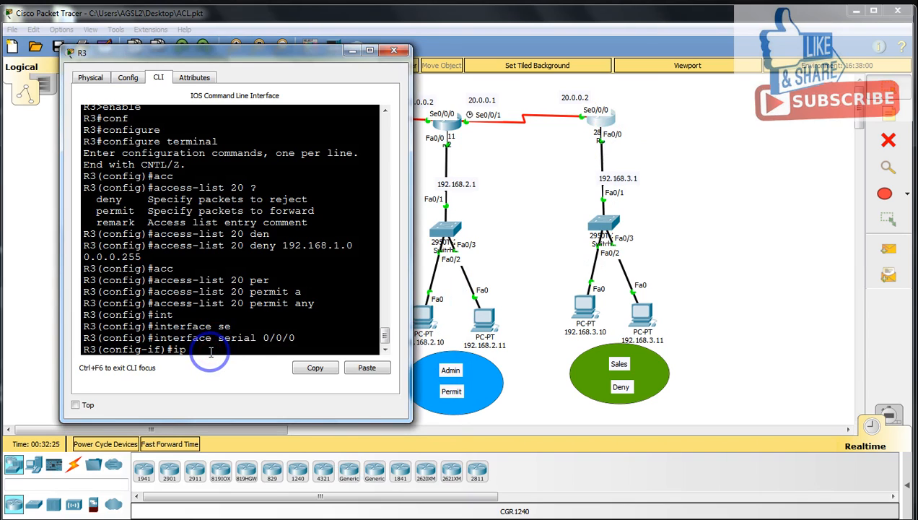
pyautogui.write('ip acc')
pyautogui.press('Tab')
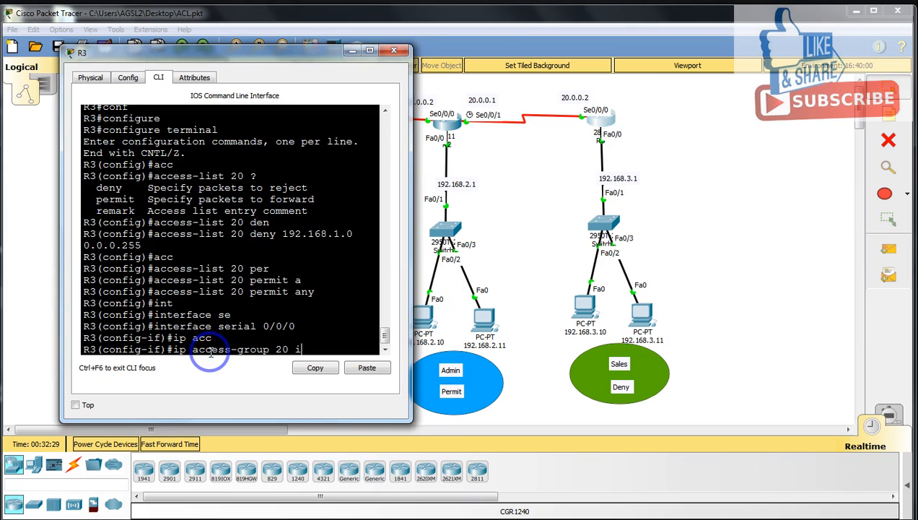
pyautogui.write('20 in')
pyautogui.press('Return')
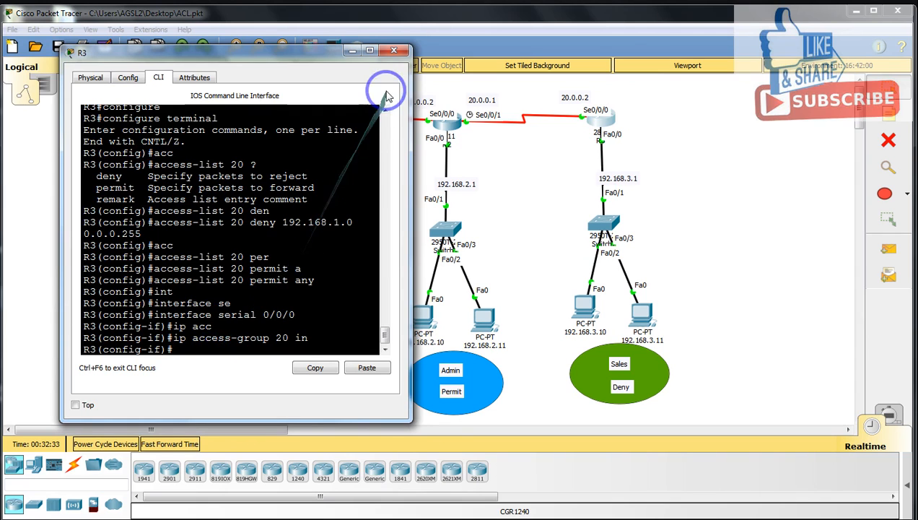
pyautogui.click(396, 52)
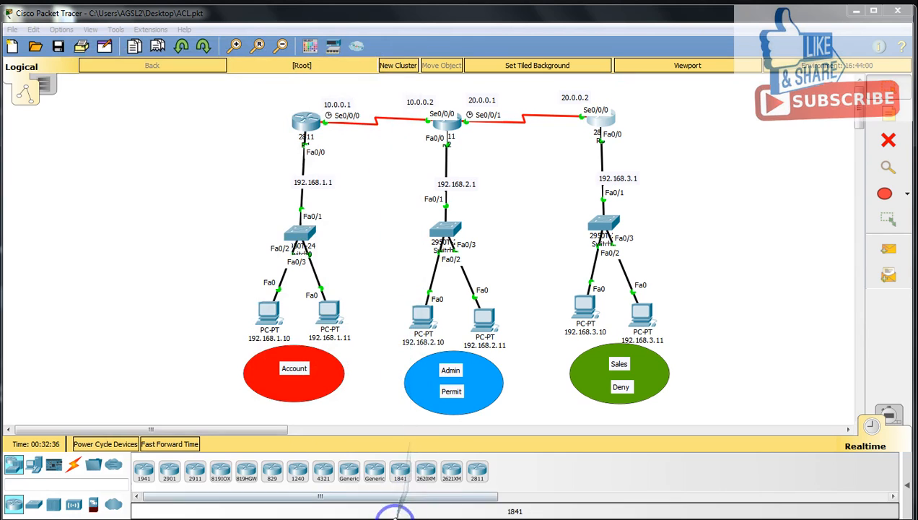
# Ping the Sales gateway 192.168.3.1 from the command prompt of PC 192.168.1.10, and move its window clear of the Sales network
pyautogui.click(268, 312)
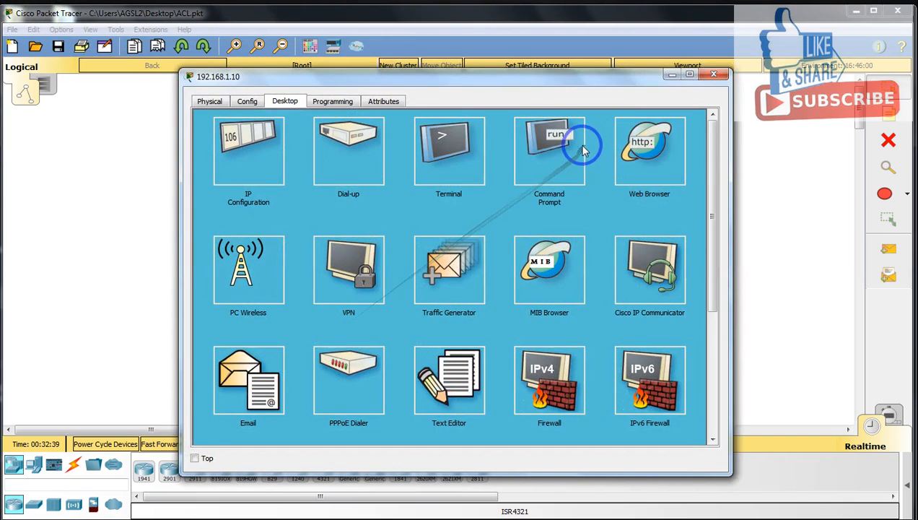
pyautogui.click(564, 153)
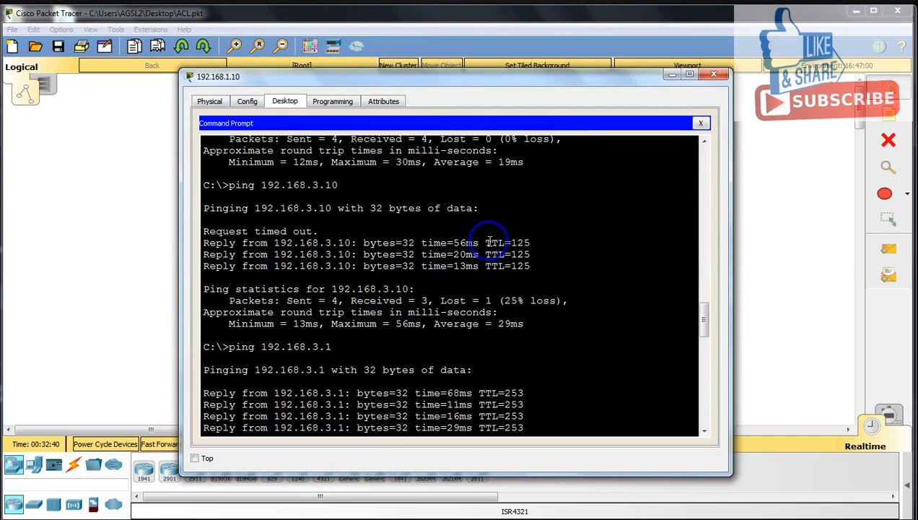
pyautogui.scroll(-15, 489, 241)
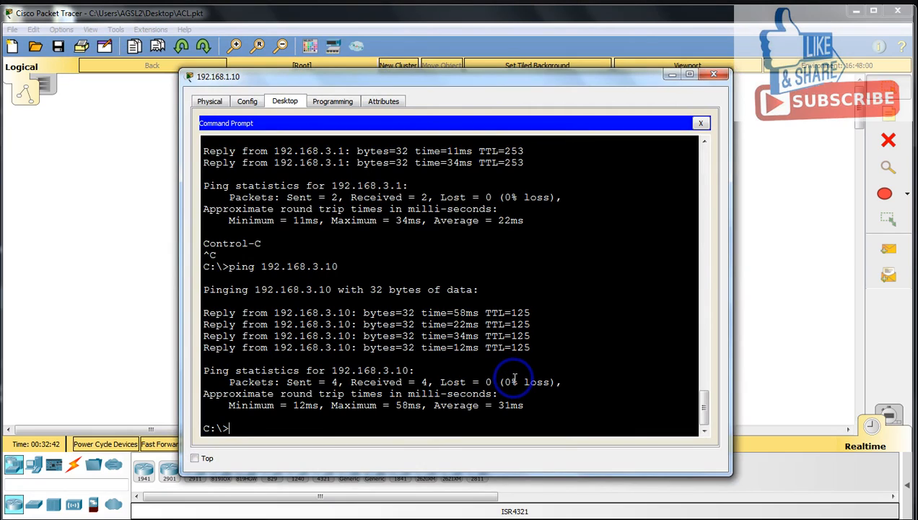
pyautogui.press('Up')
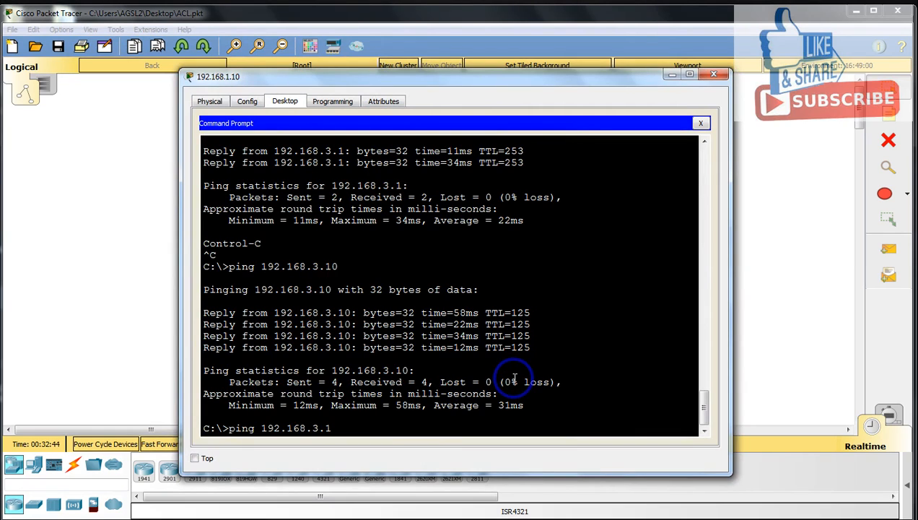
pyautogui.press('Return')
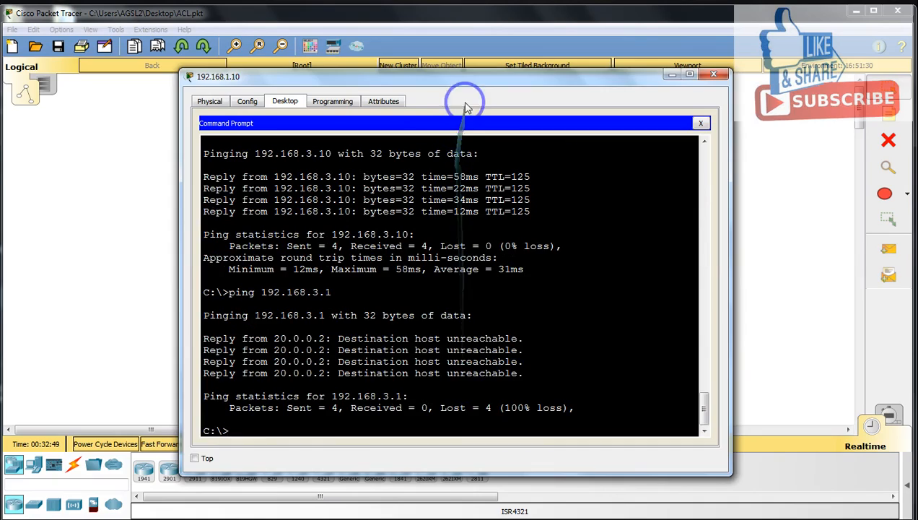
pyautogui.moveTo(462, 81); pyautogui.dragTo(301, 59)
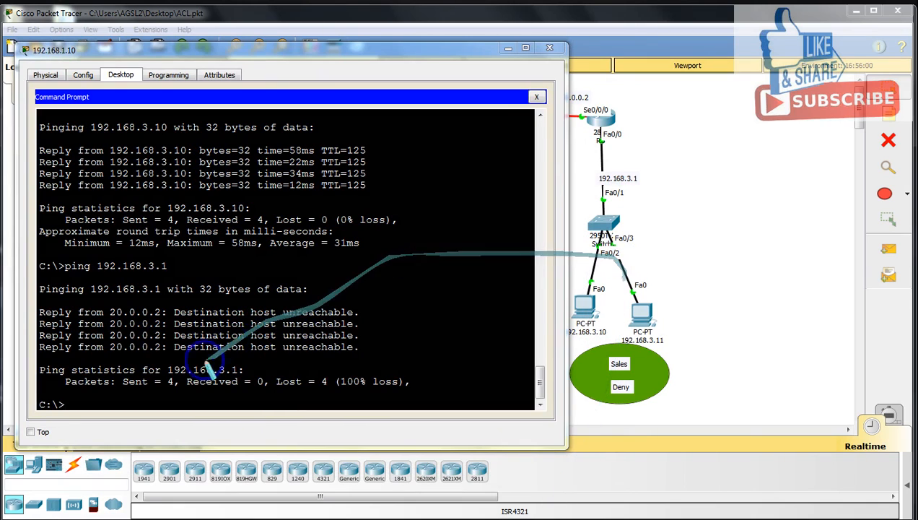
pyautogui.moveTo(72, 295); pyautogui.dragTo(128, 294)
pyautogui.moveTo(223, 293); pyautogui.dragTo(254, 295)
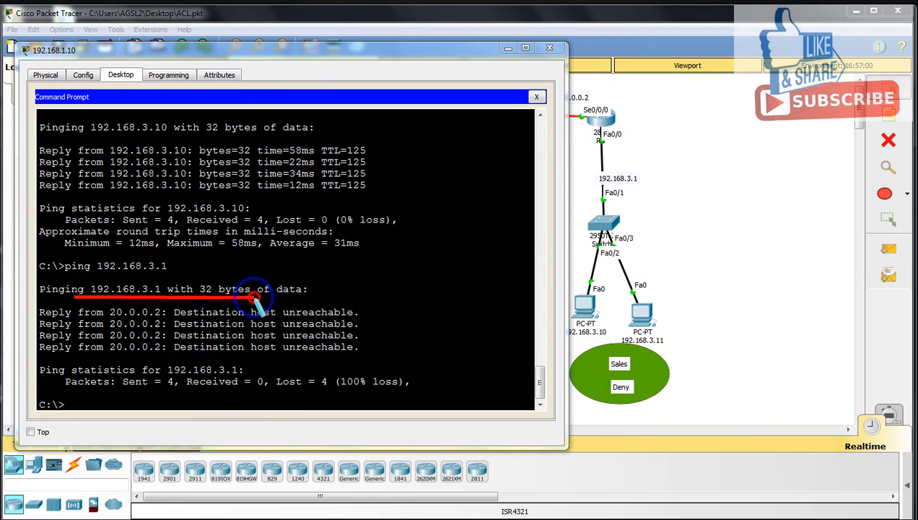
pyautogui.moveTo(45, 319); pyautogui.dragTo(365, 319)
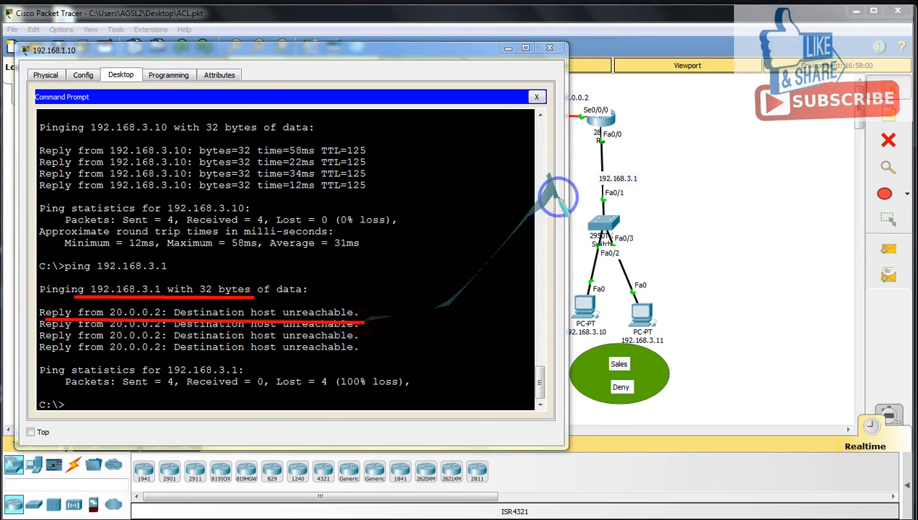
pyautogui.moveTo(587, 188); pyautogui.dragTo(714, 188)
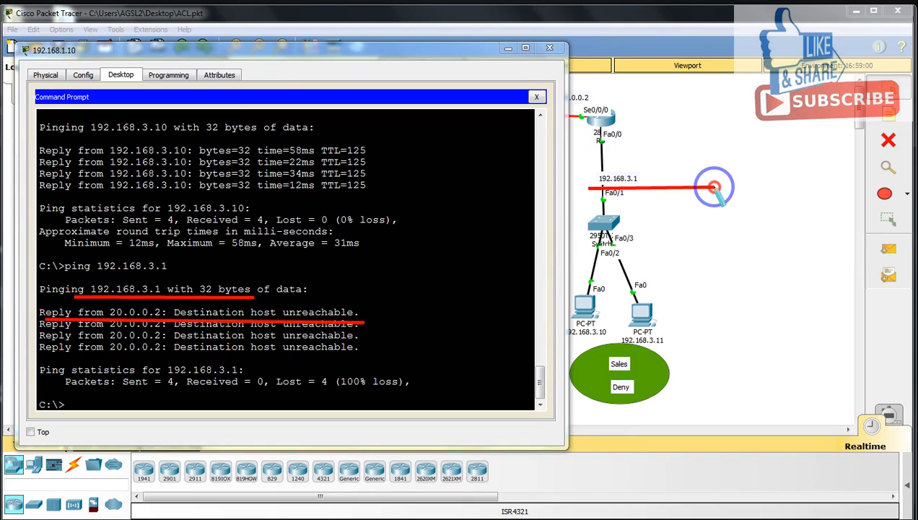
# Ping the Sales PC 192.168.3.10 from the command prompt of PC 192.168.1.10
pyautogui.click(135, 405)
pyautogui.press('Up')
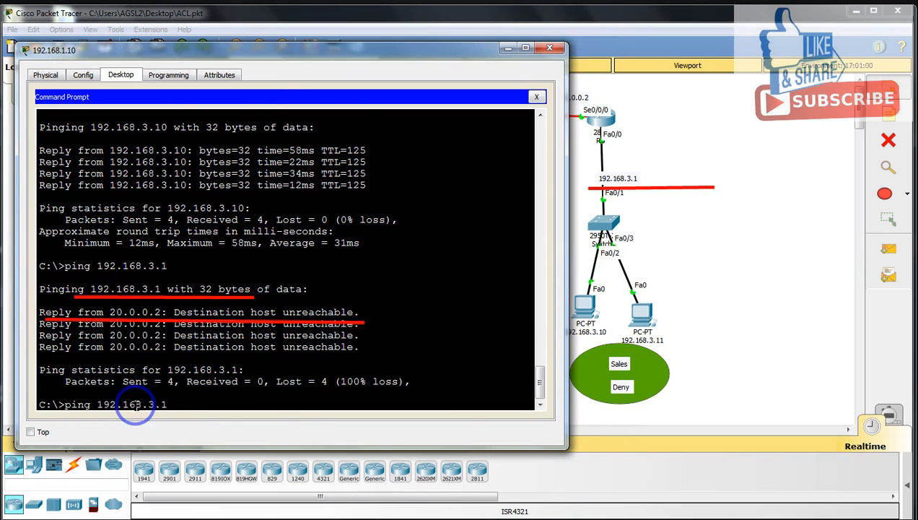
pyautogui.write('0')
pyautogui.press('Return')
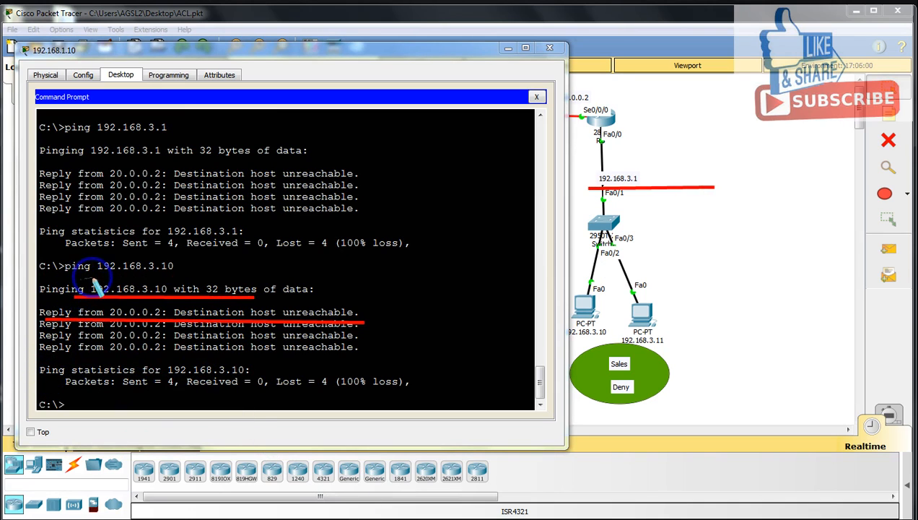
pyautogui.moveTo(81, 275)
pyautogui.mouseDown()
pyautogui.moveTo(230, 262)
pyautogui.moveTo(129, 359)
pyautogui.moveTo(380, 356)
pyautogui.mouseUp()
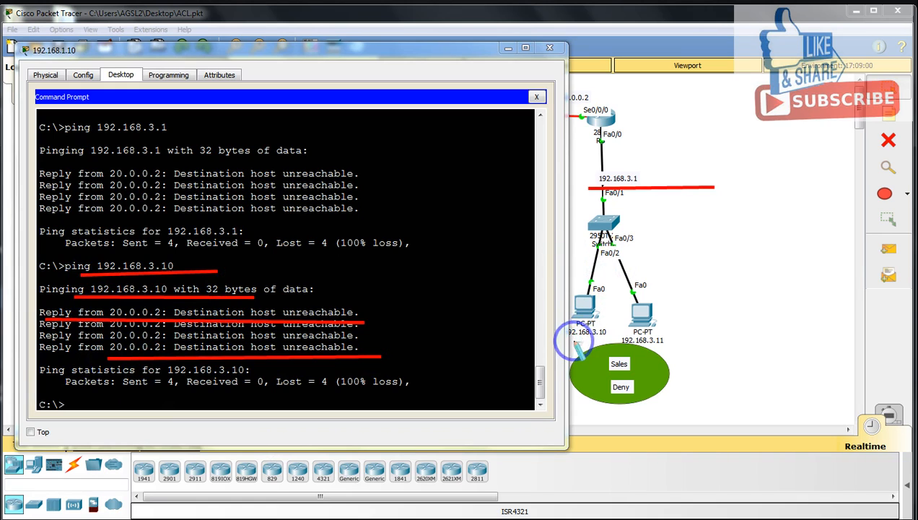
pyautogui.moveTo(569, 338); pyautogui.dragTo(612, 338)
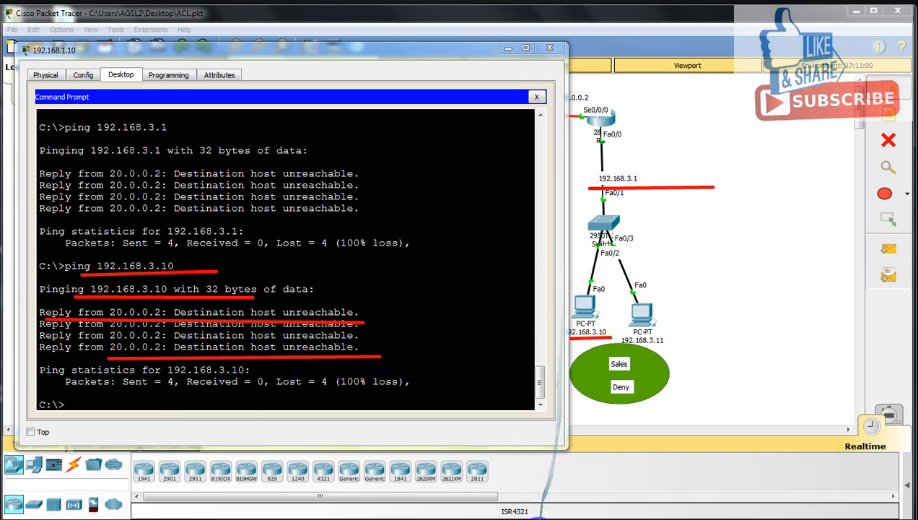
# Narrow the PC 192.168.1.10 window slightly to uncover the Sales PC labels and ping 192.168.3.11 from its command prompt
pyautogui.moveTo(566, 262); pyautogui.dragTo(556, 260)
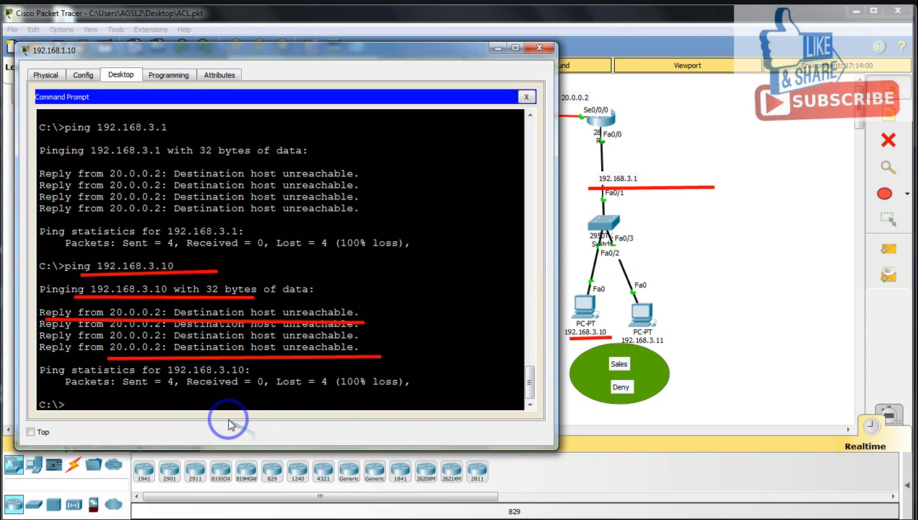
pyautogui.press('Up')
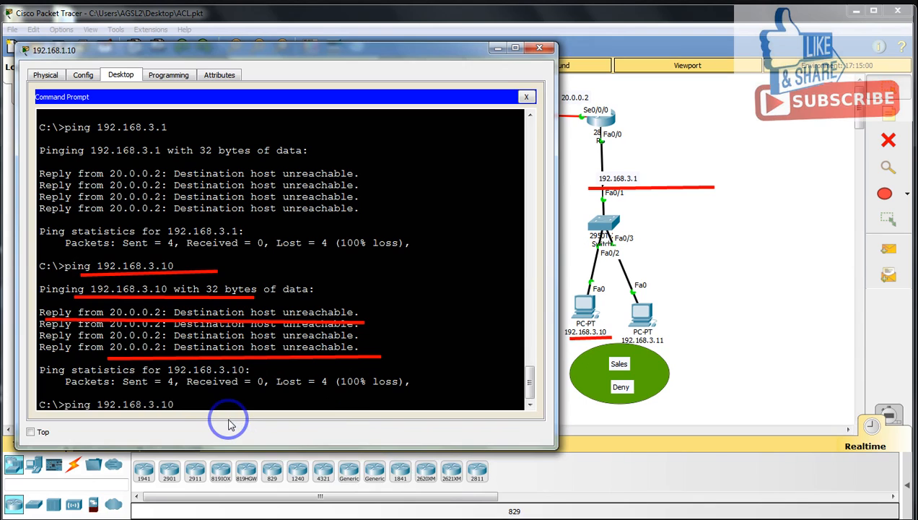
pyautogui.press('BackSpace')
pyautogui.write('1')
pyautogui.press('Return')
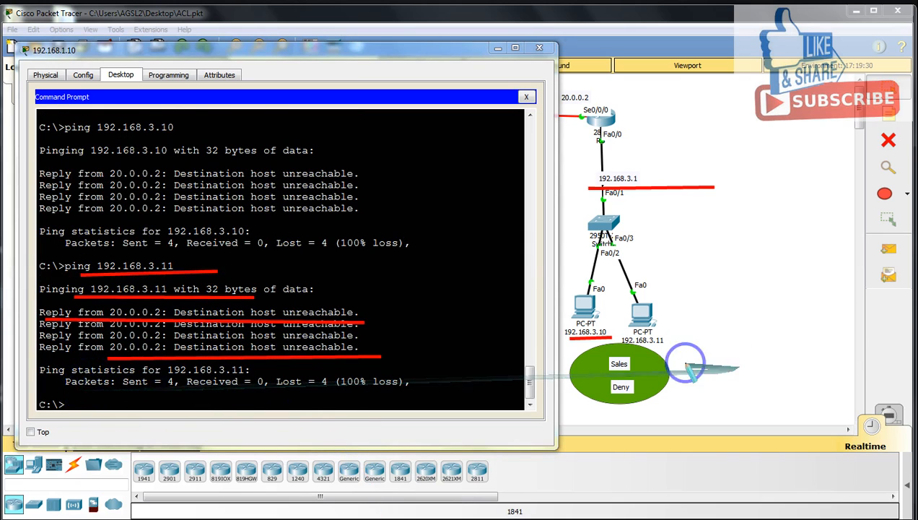
pyautogui.moveTo(633, 349); pyautogui.dragTo(676, 343)
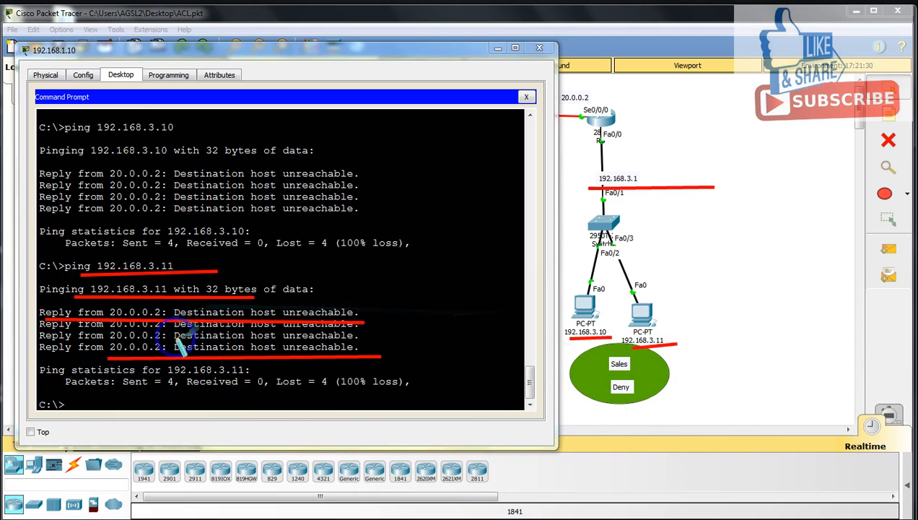
pyautogui.moveTo(41, 341); pyautogui.dragTo(406, 340)
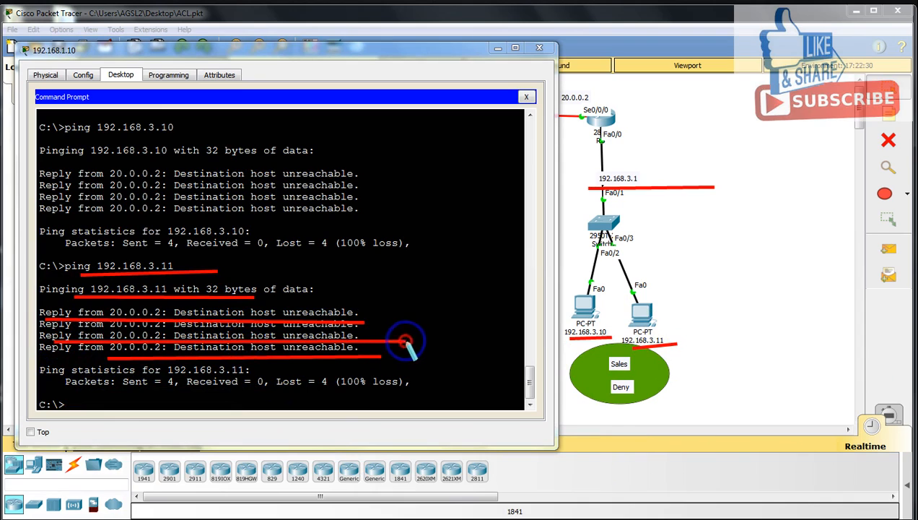
pyautogui.moveTo(61, 216); pyautogui.dragTo(359, 217)
pyautogui.moveTo(74, 132); pyautogui.dragTo(320, 137)
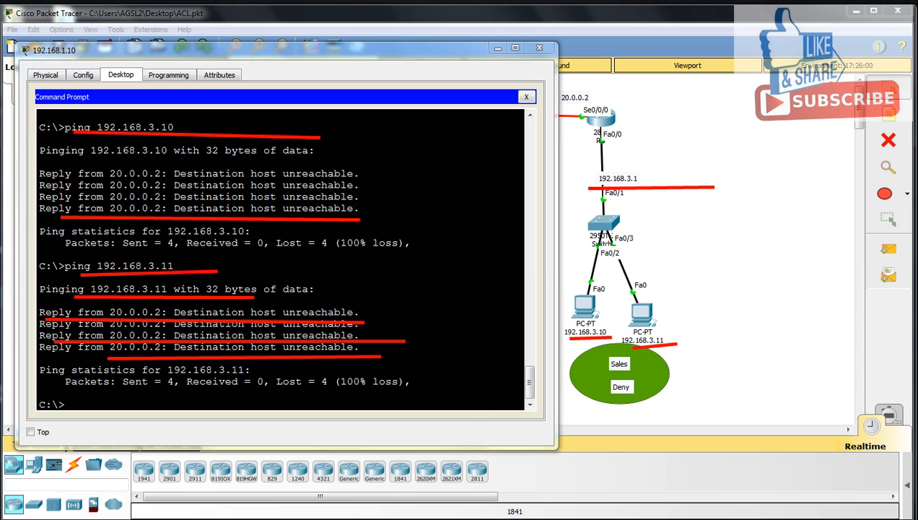
pyautogui.hotkey('ctrl', 'z')
pyautogui.hotkey('ctrl', 'z')
pyautogui.hotkey('ctrl', 'z')
pyautogui.hotkey('ctrl', 'z')
pyautogui.hotkey('ctrl', 'z')
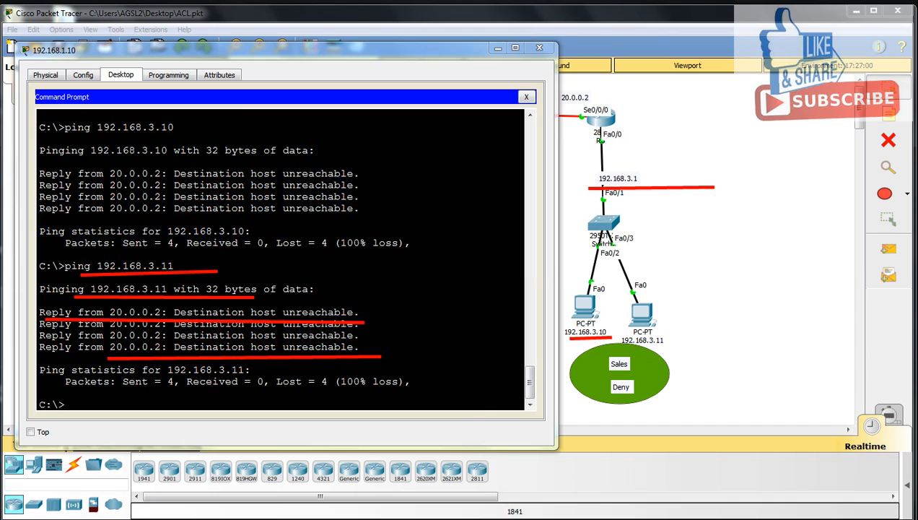
pyautogui.hotkey('ctrl', 'z')
pyautogui.hotkey('ctrl', 'z')
pyautogui.hotkey('ctrl', 'z')
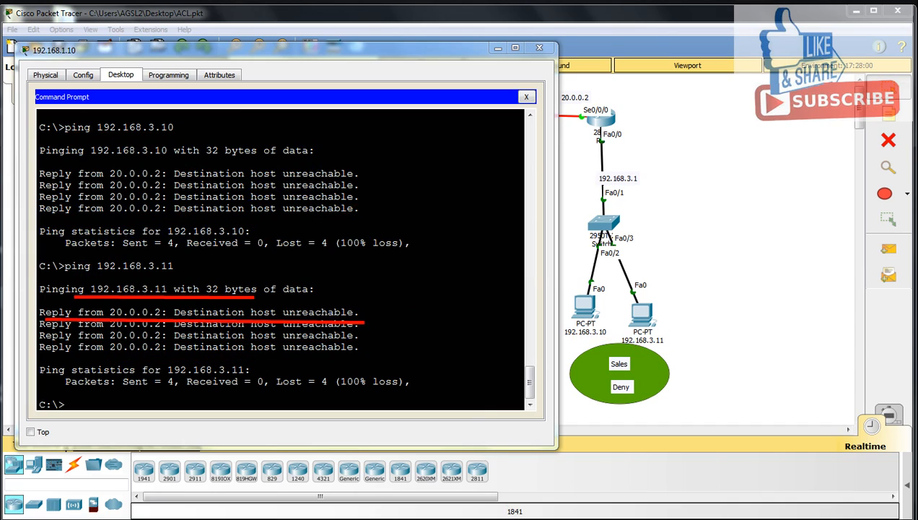
pyautogui.hotkey('ctrl', 'z')
pyautogui.hotkey('ctrl', 'z')
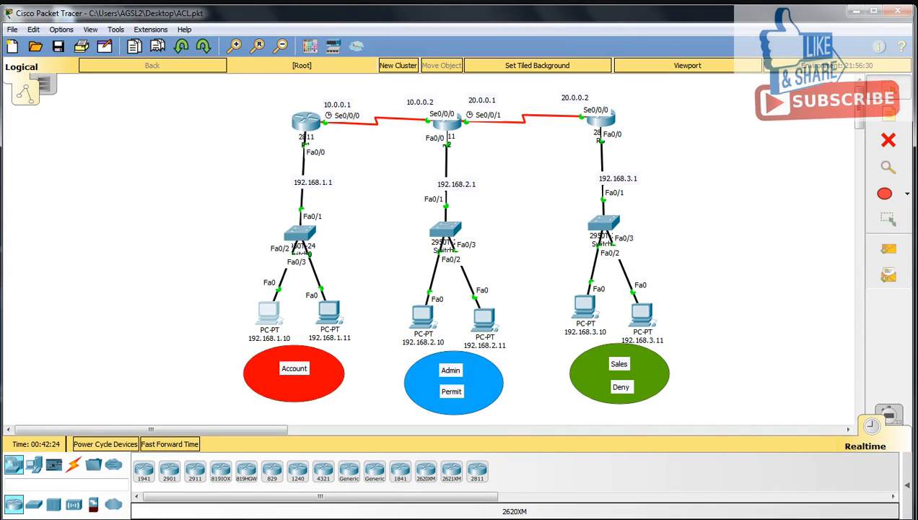
# Open the command prompt of Admin PC 192.168.2.10, with its window moved and narrowed to keep the Sales network in view
pyautogui.moveTo(423, 314)
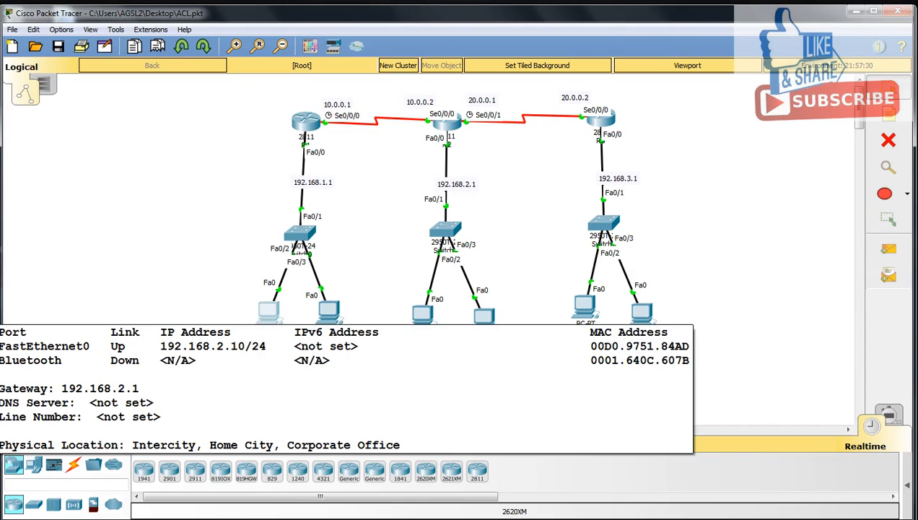
pyautogui.click(423, 314)
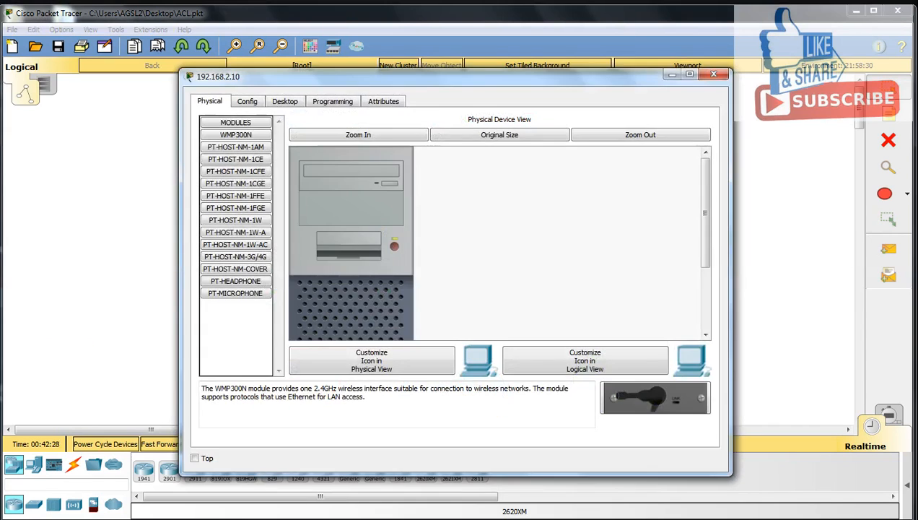
pyautogui.click(285, 101)
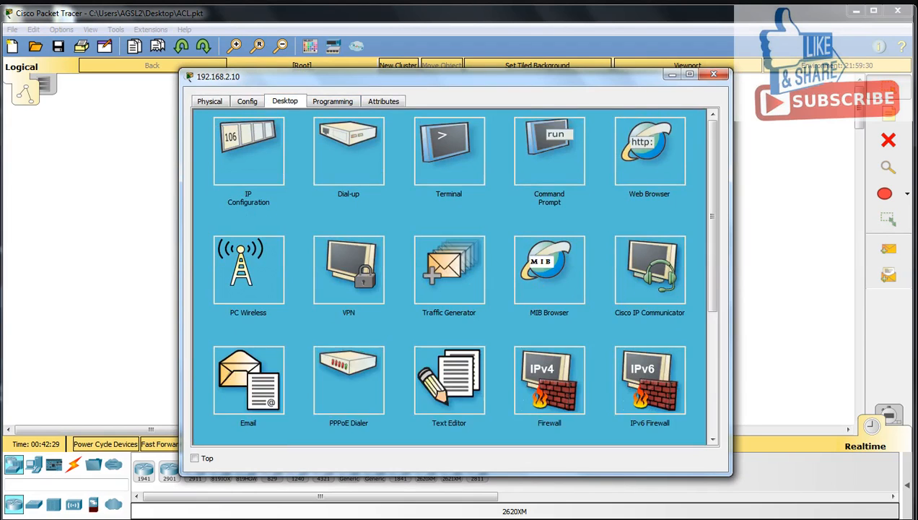
pyautogui.moveTo(334, 89); pyautogui.dragTo(220, 92)
pyautogui.moveTo(619, 202); pyautogui.dragTo(452, 202)
pyautogui.click(356, 152)
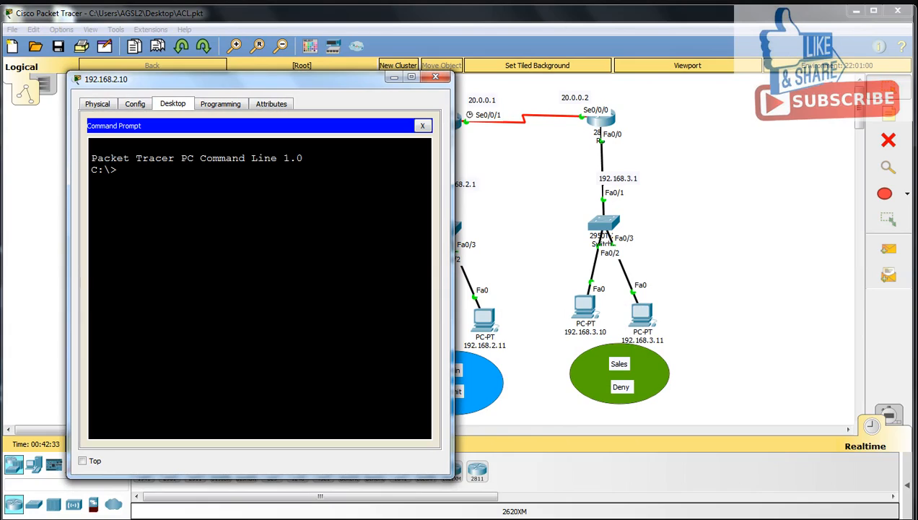
# Ping the Sales gateway 192.168.3.1 and the Sales PC 192.168.3.10 from Admin PC 192.168.2.10
pyautogui.write('ping 192.168.')
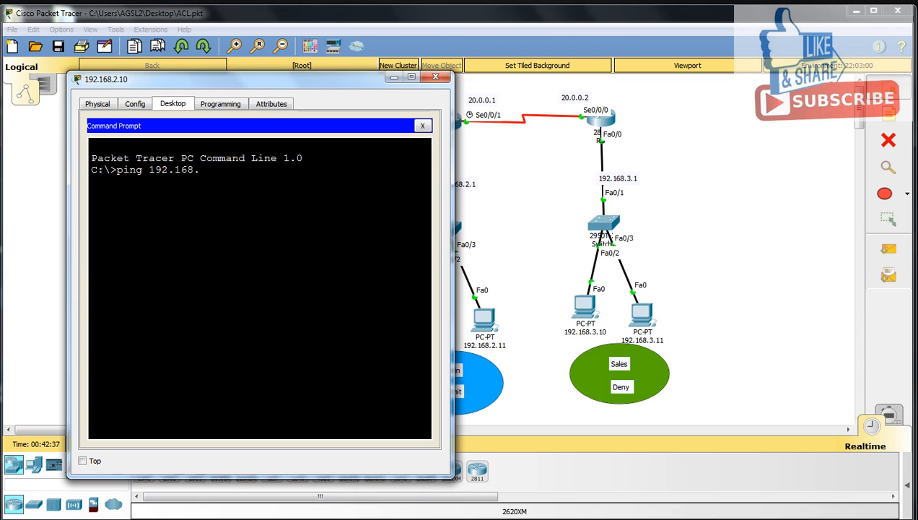
pyautogui.write('3.1')
pyautogui.press('Return')
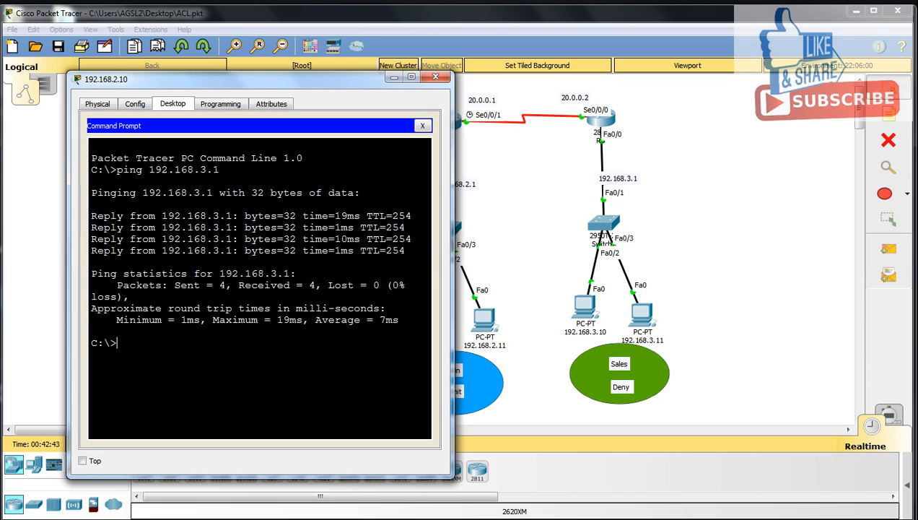
pyautogui.press('Up')
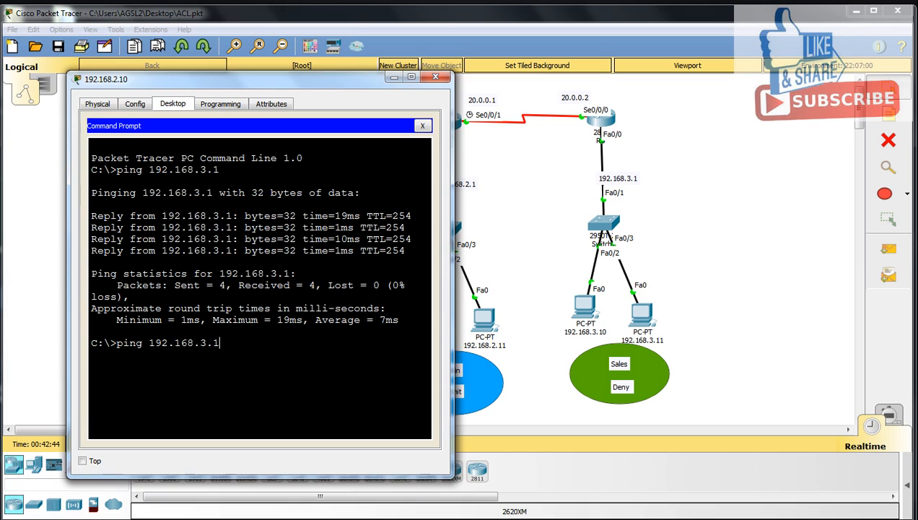
pyautogui.write('0')
pyautogui.press('Return')
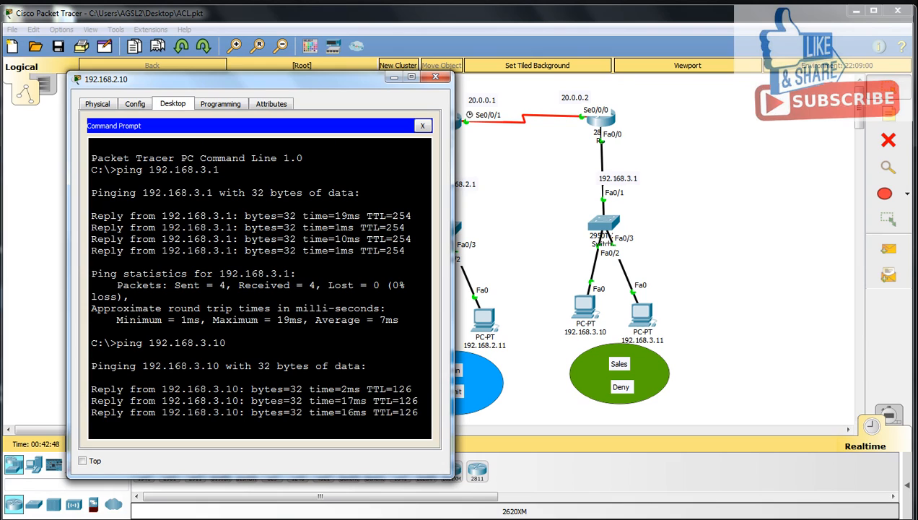
# Ping the Sales PC 192.168.3.11 from Admin PC 192.168.2.10 and close both open PC windows
pyautogui.press('Up')
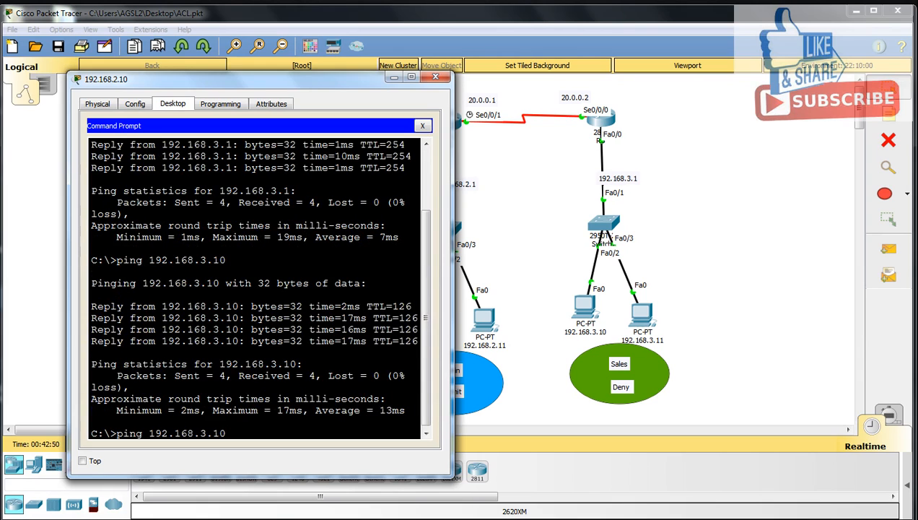
pyautogui.press('BackSpace')
pyautogui.write('1')
pyautogui.press('Return')
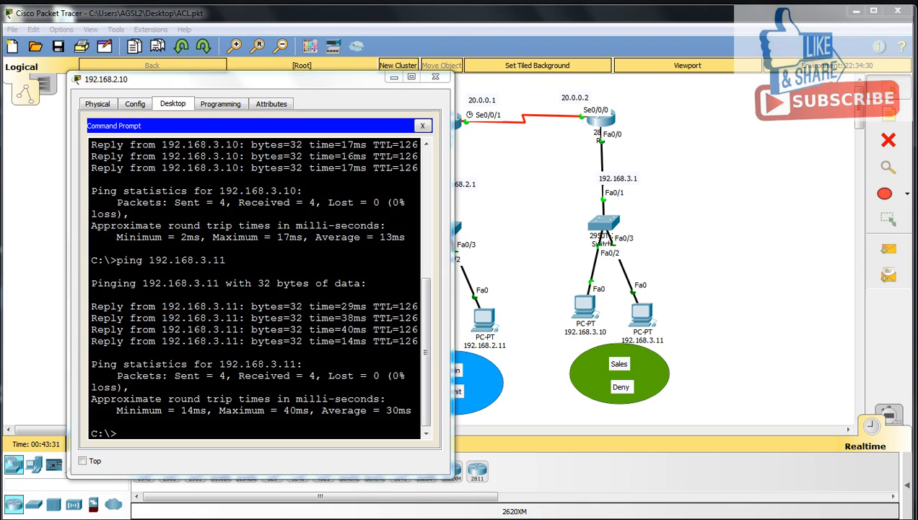
pyautogui.click(435, 76)
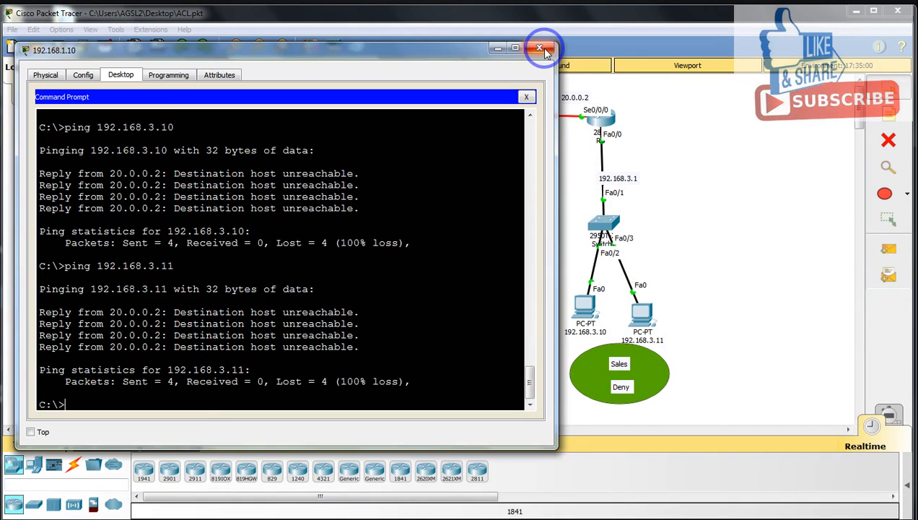
pyautogui.click(544, 36)
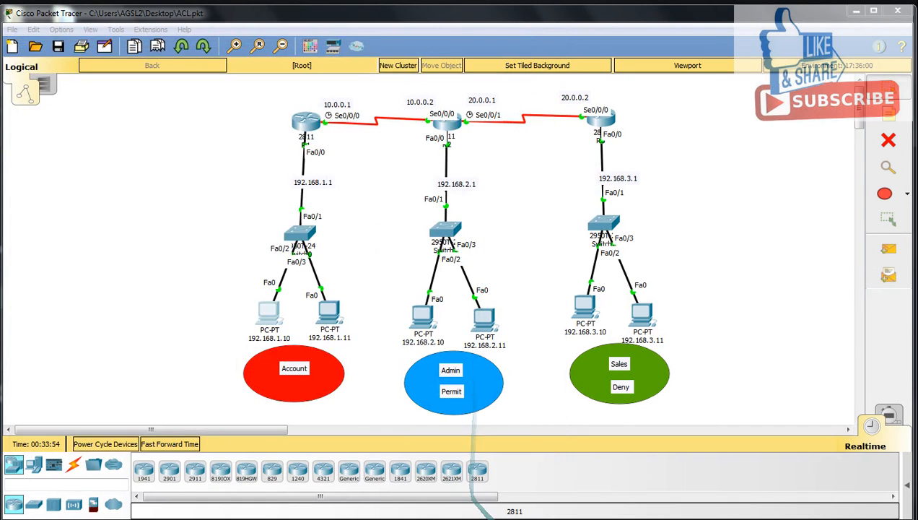